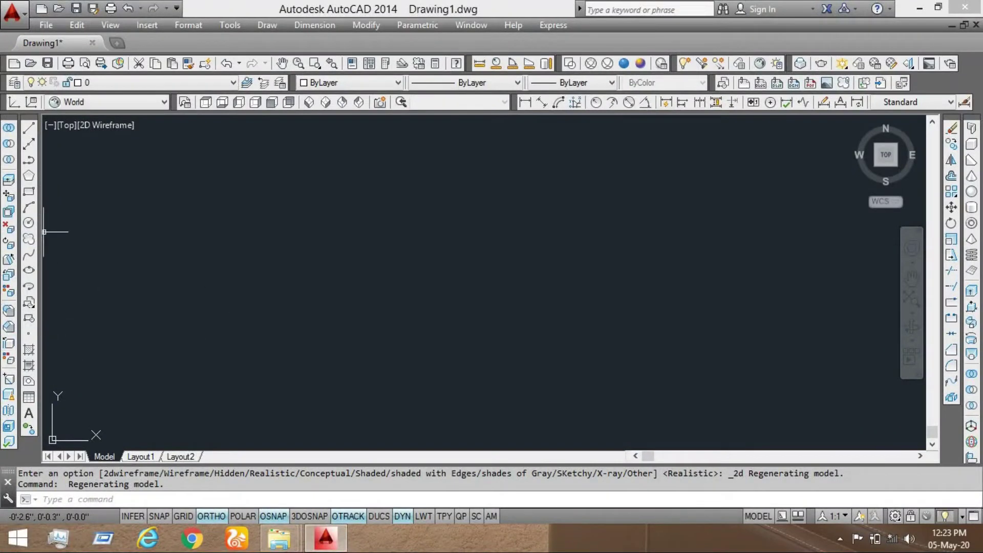
- Abandon a first box attempt, then switch to SE Isometric view with Realistic shading
{"action": "left_click", "coordinate": [971, 144]}
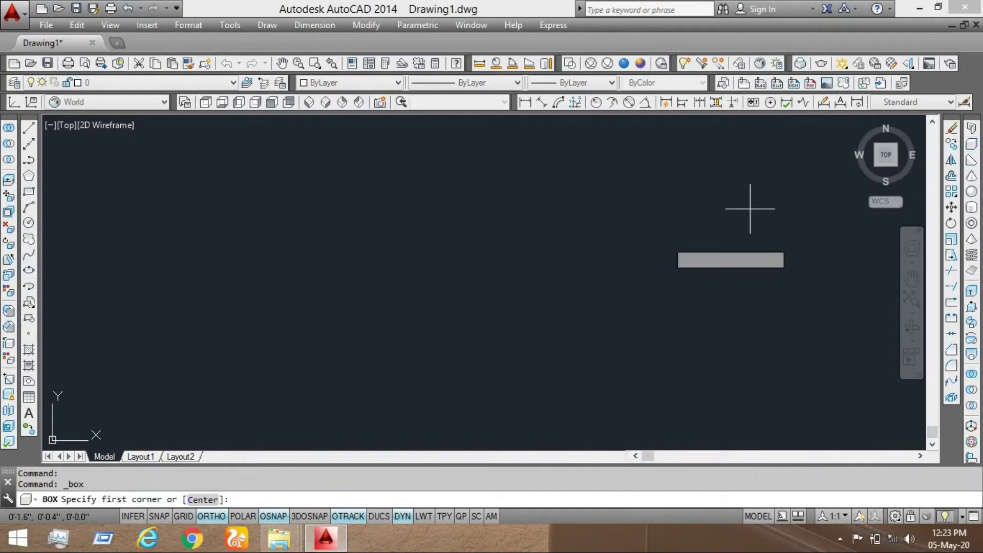
{"action": "left_click", "coordinate": [332, 285]}
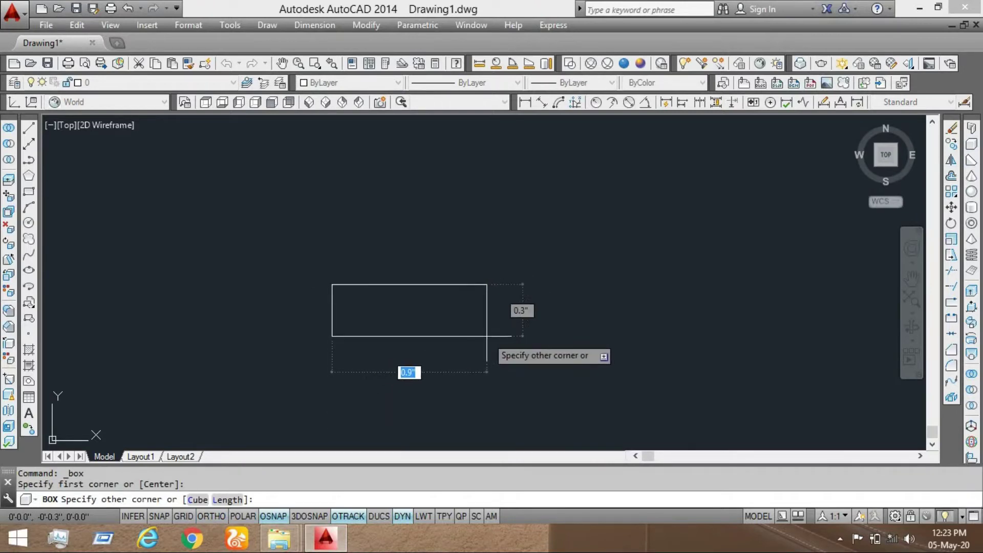
{"action": "key", "text": "Escape"}
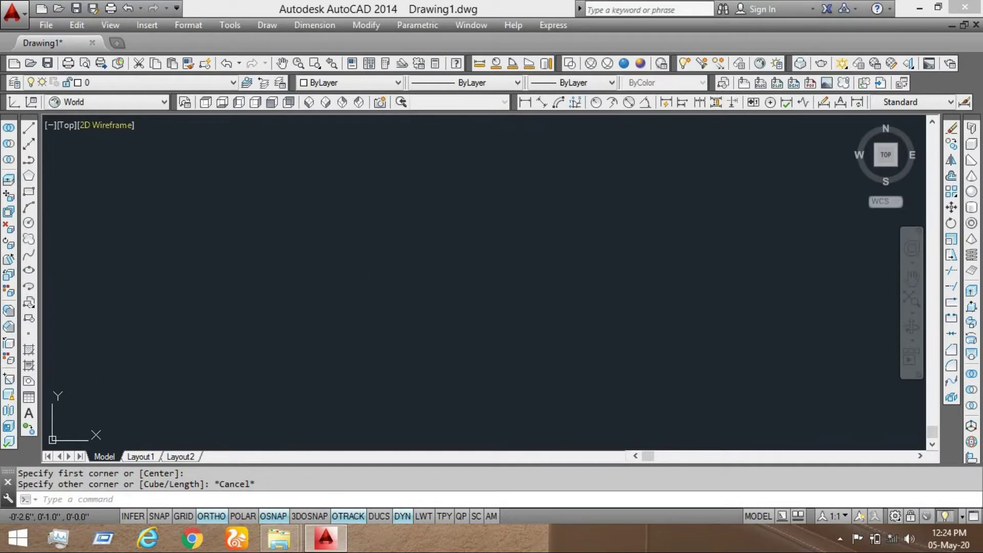
{"action": "left_click", "coordinate": [324, 103]}
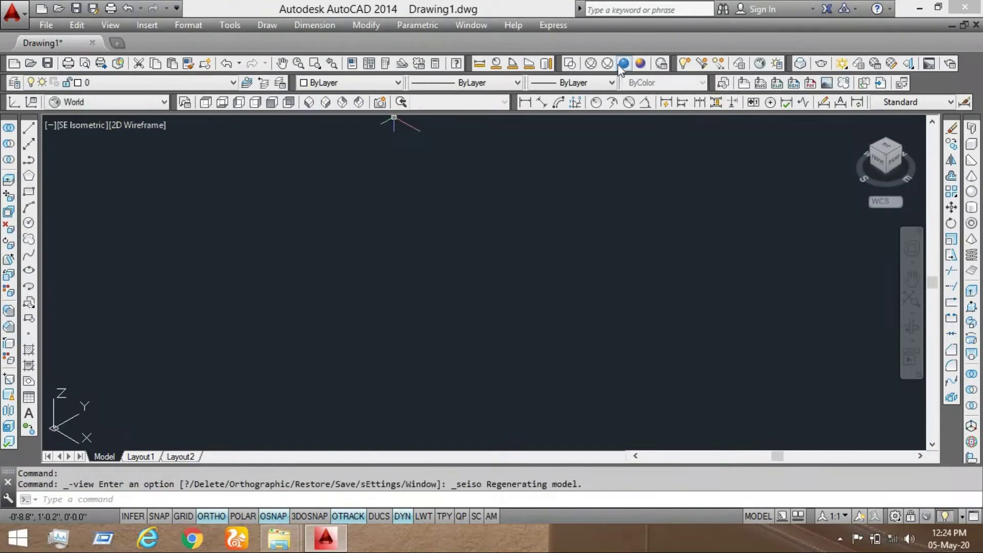
{"action": "left_click", "coordinate": [623, 63]}
- Draw a box solid by length: 10' long, 15' wide, 20' tall
{"action": "left_click", "coordinate": [972, 144]}
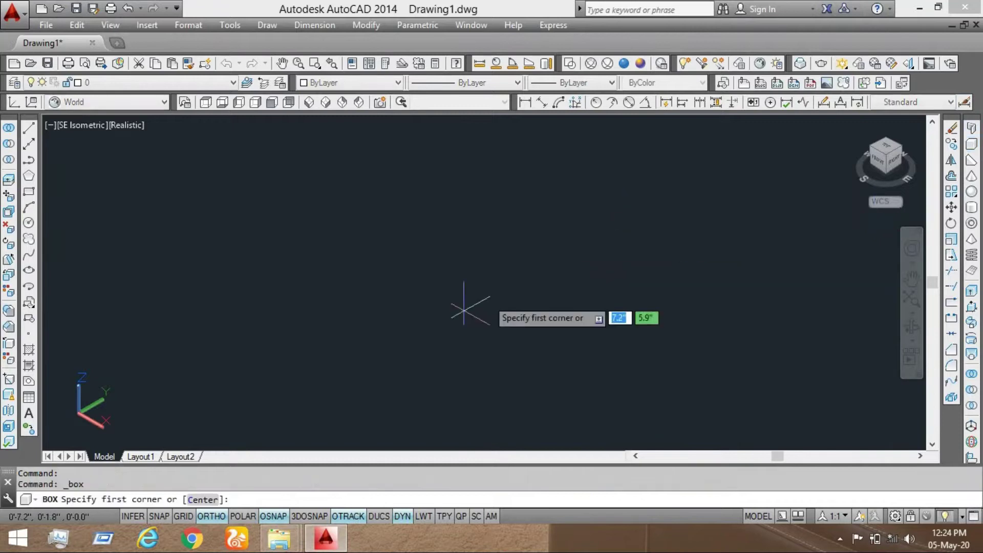
{"action": "left_click", "coordinate": [373, 282]}
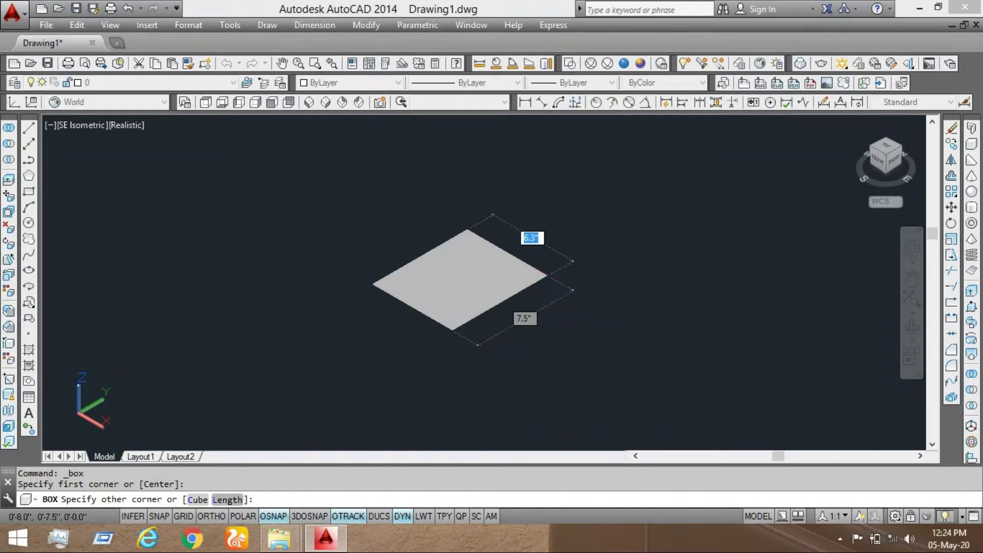
{"action": "left_click", "coordinate": [216, 504]}
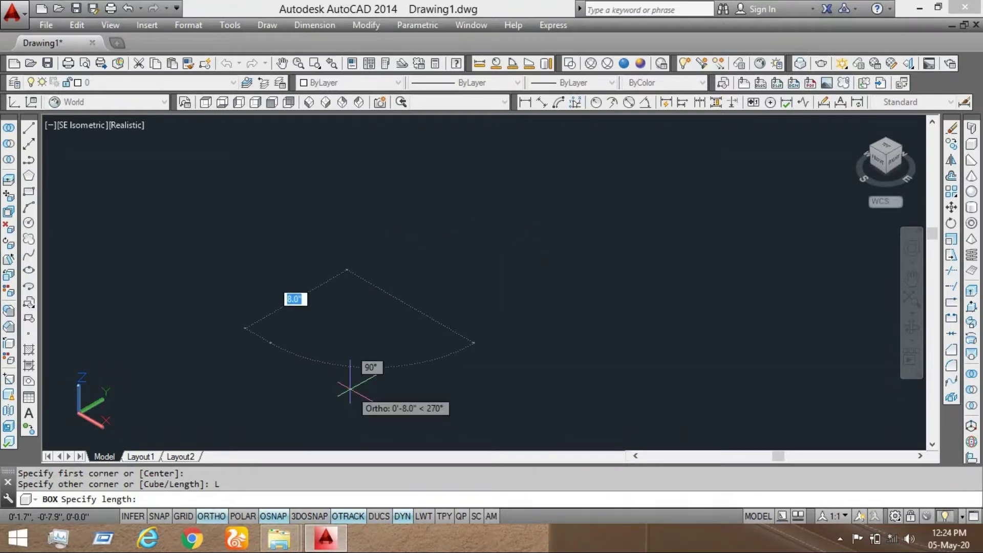
{"action": "type", "text": "10'"}
{"action": "key", "text": "Return"}
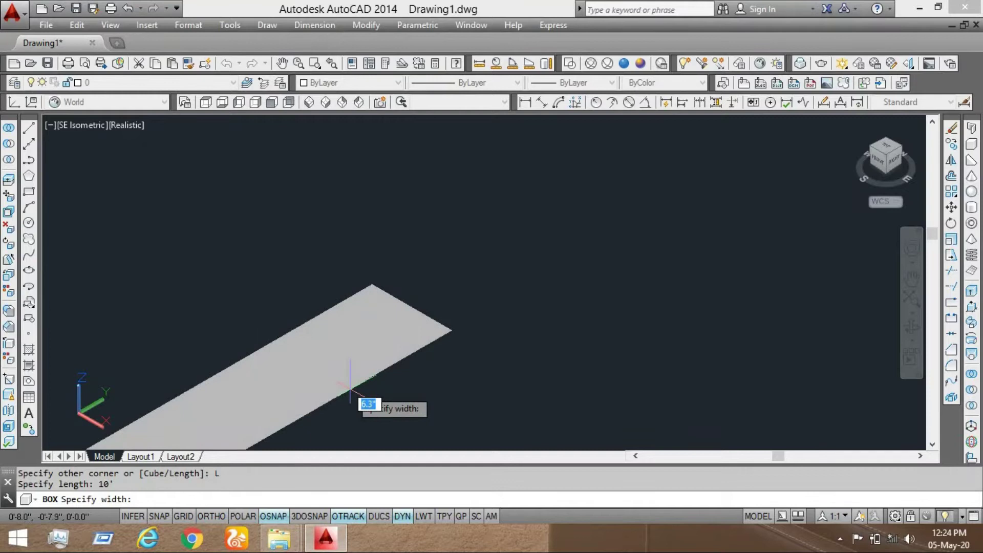
{"action": "type", "text": "15"}
{"action": "key", "text": "Return"}
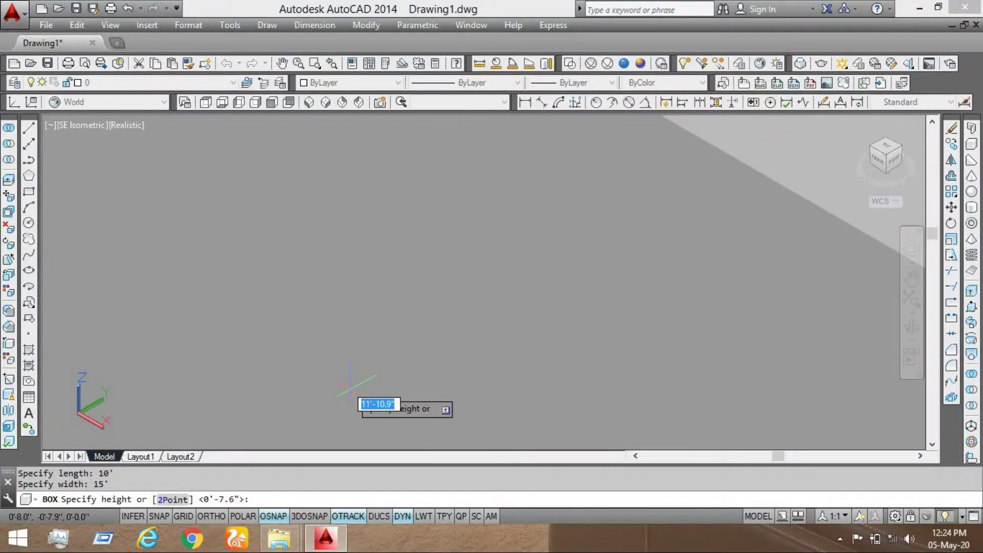
{"action": "type", "text": "20'"}
{"action": "key", "text": "Return"}
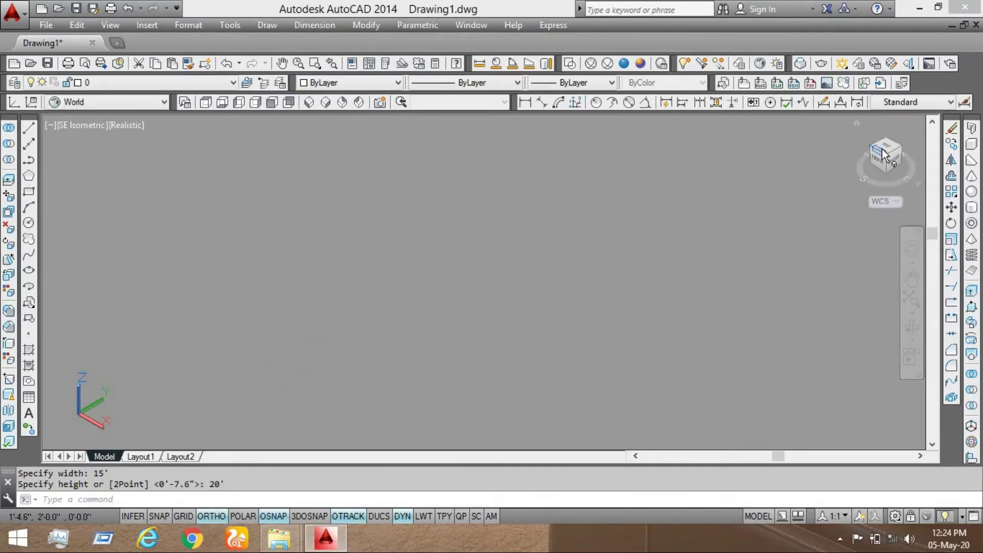
- Zoom and pan so the whole box fits in view
{"action": "scroll", "coordinate": [476, 197], "scroll_direction": "down", "scroll_amount": 5}
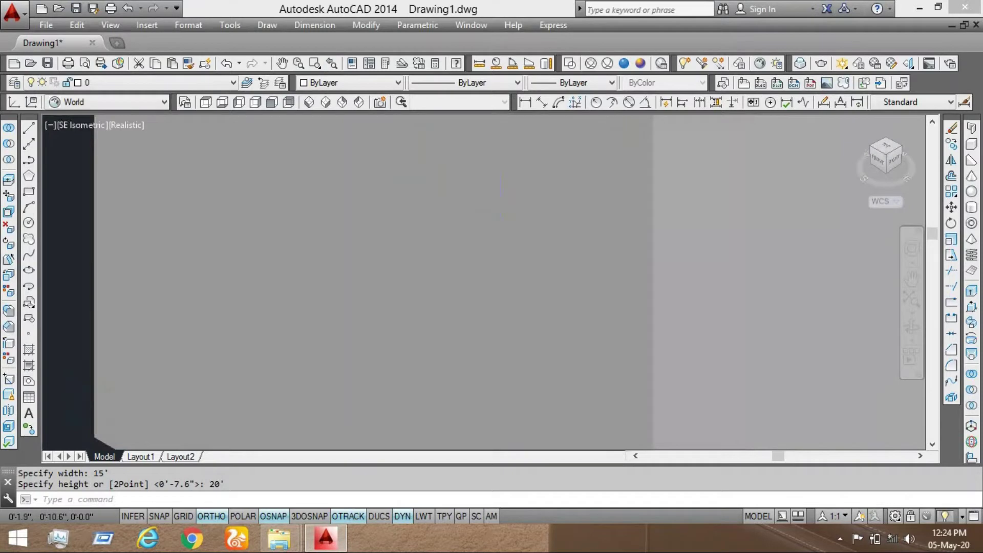
{"action": "middle_click_drag", "start_coordinate": [500, 270], "coordinate": [460, 346]}
{"action": "scroll", "coordinate": [509, 246], "scroll_direction": "up", "scroll_amount": 2}
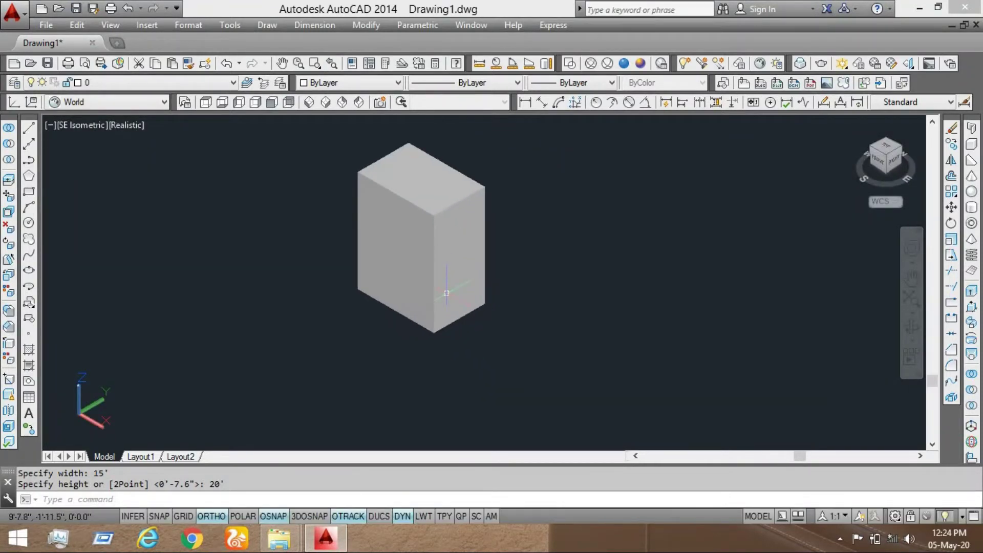
{"action": "scroll", "coordinate": [461, 287], "scroll_direction": "up", "scroll_amount": 2}
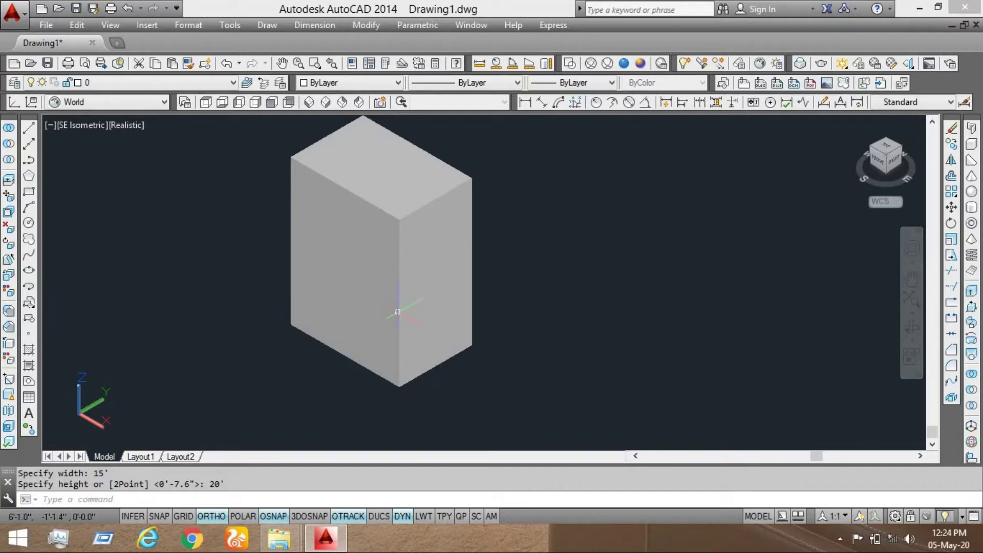
{"action": "scroll", "coordinate": [461, 308], "scroll_direction": "down", "scroll_amount": 2}
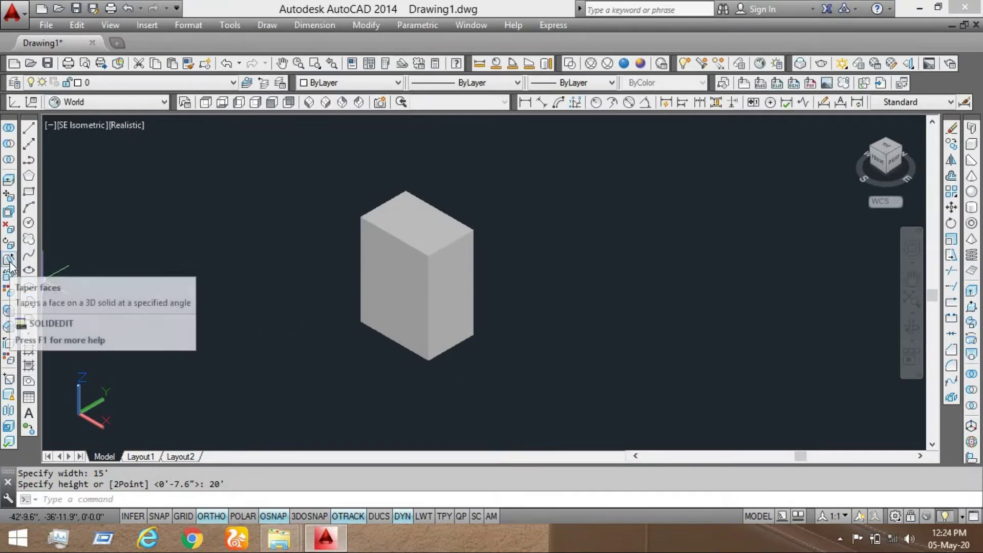
{"action": "mouse_move", "coordinate": [8, 260]}
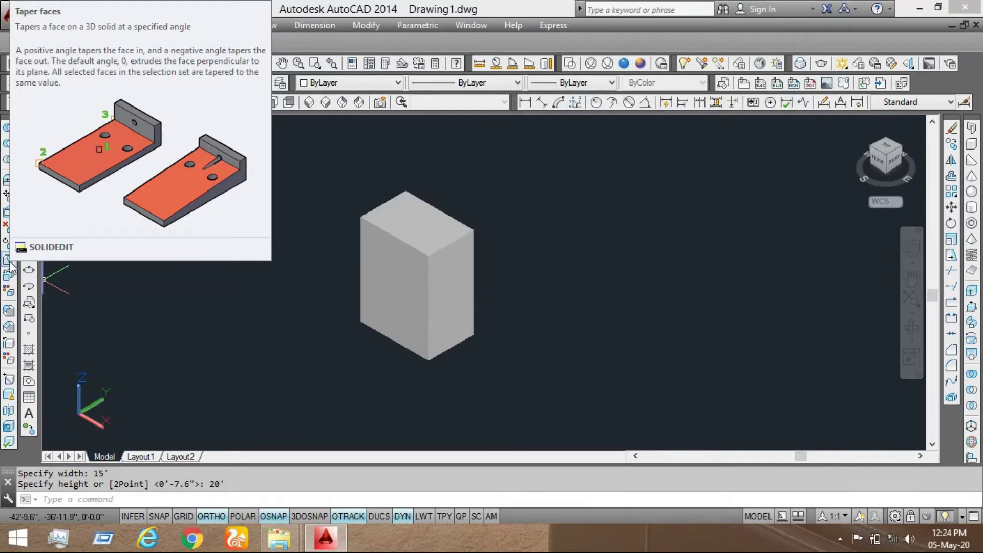
- Taper the box's top face by 30 degrees about a two-point axis, then undo it
{"action": "left_click", "coordinate": [9, 259]}
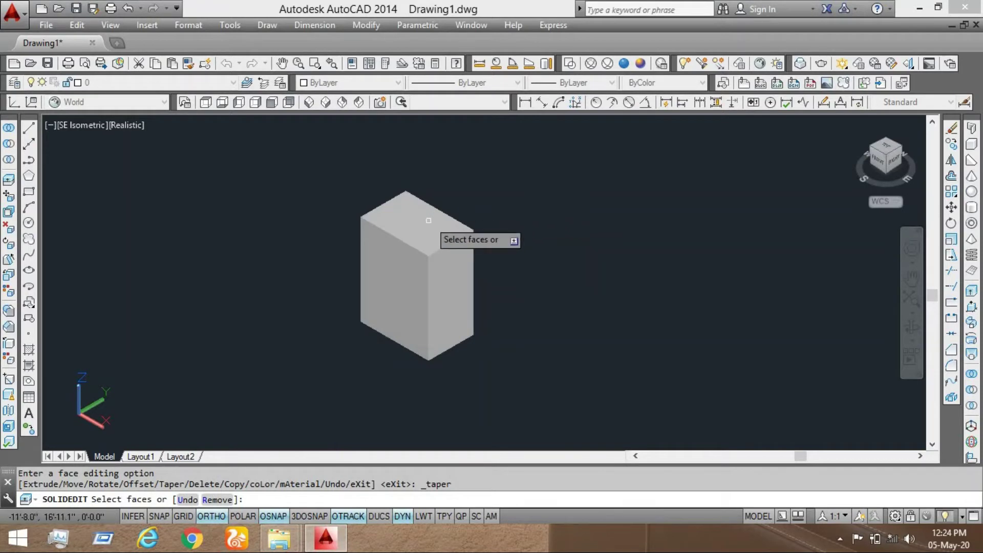
{"action": "scroll", "coordinate": [429, 220], "scroll_direction": "up", "scroll_amount": 2}
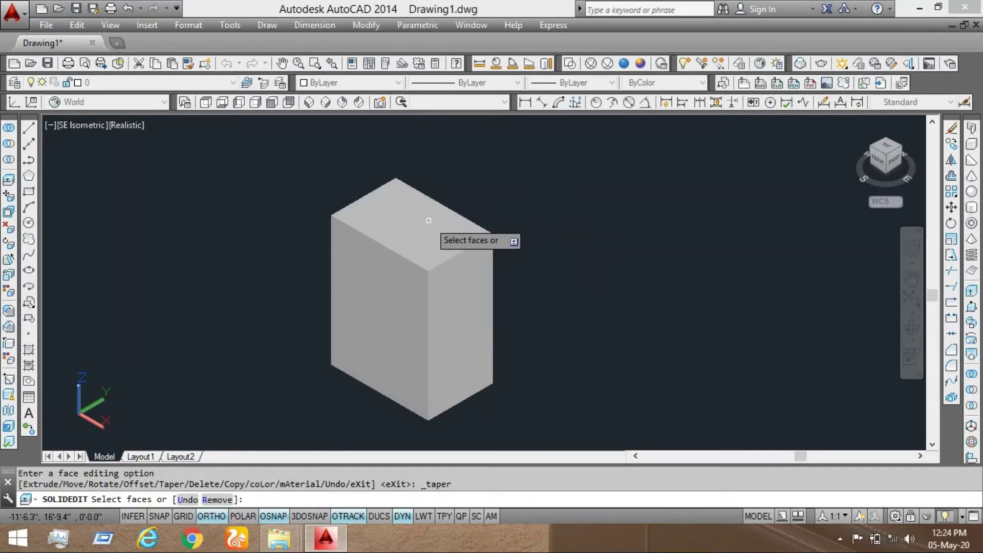
{"action": "left_click", "coordinate": [418, 245]}
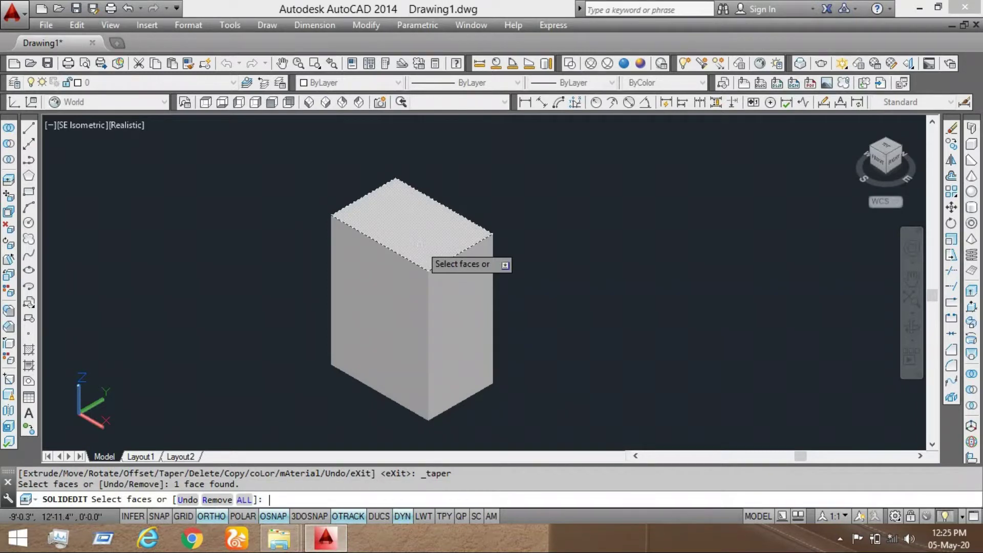
{"action": "key", "text": "Return"}
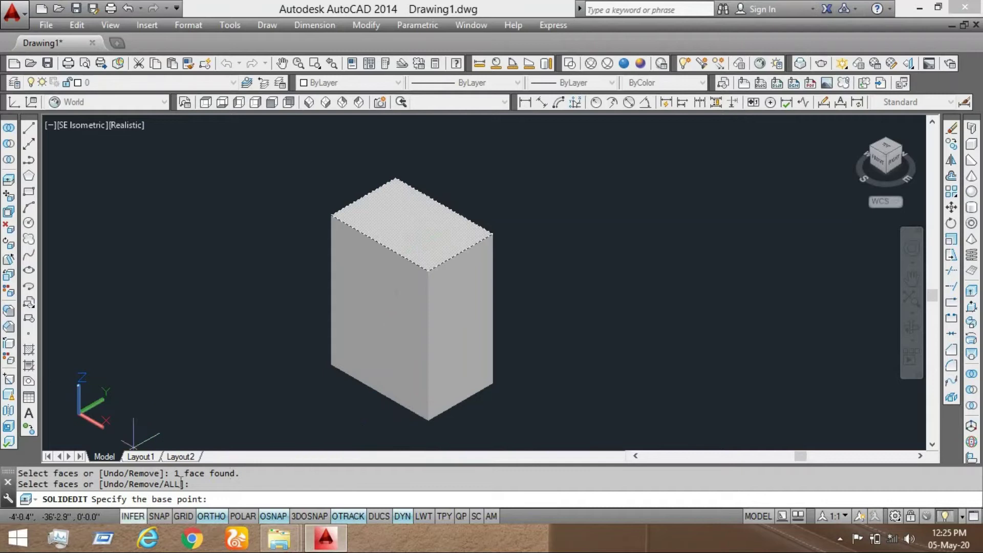
{"action": "left_click", "coordinate": [427, 271]}
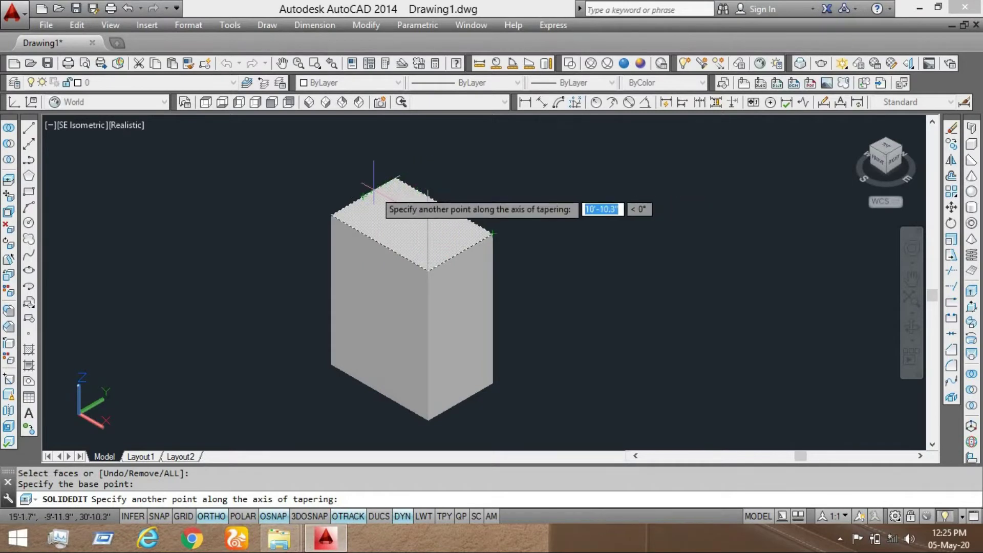
{"action": "left_click", "coordinate": [330, 215]}
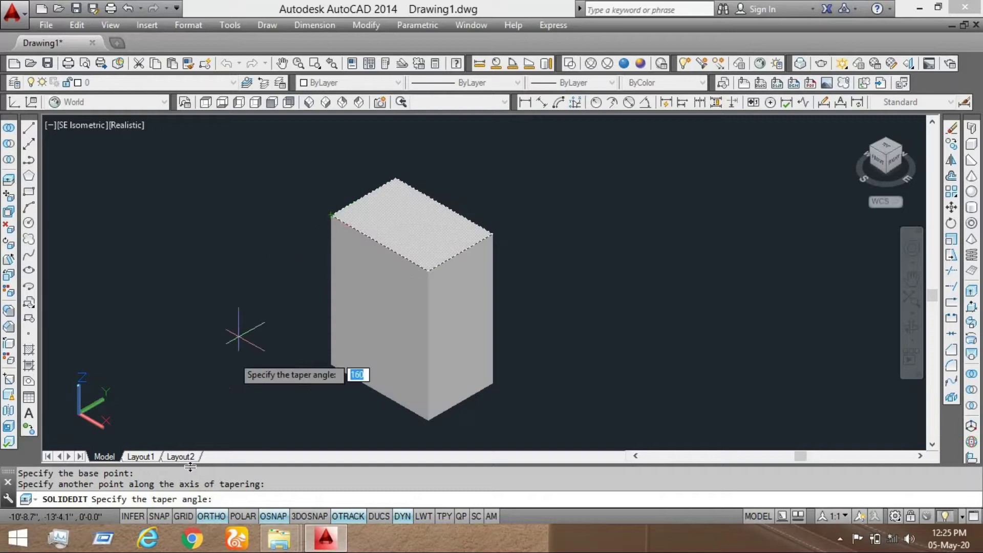
{"action": "type", "text": "30"}
{"action": "key", "text": "Return"}
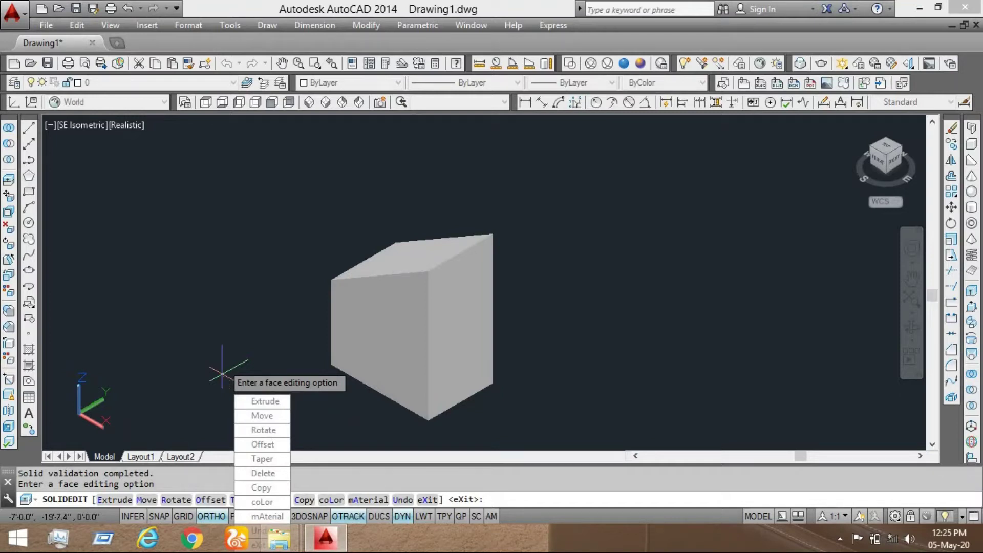
{"action": "key", "text": "Escape"}
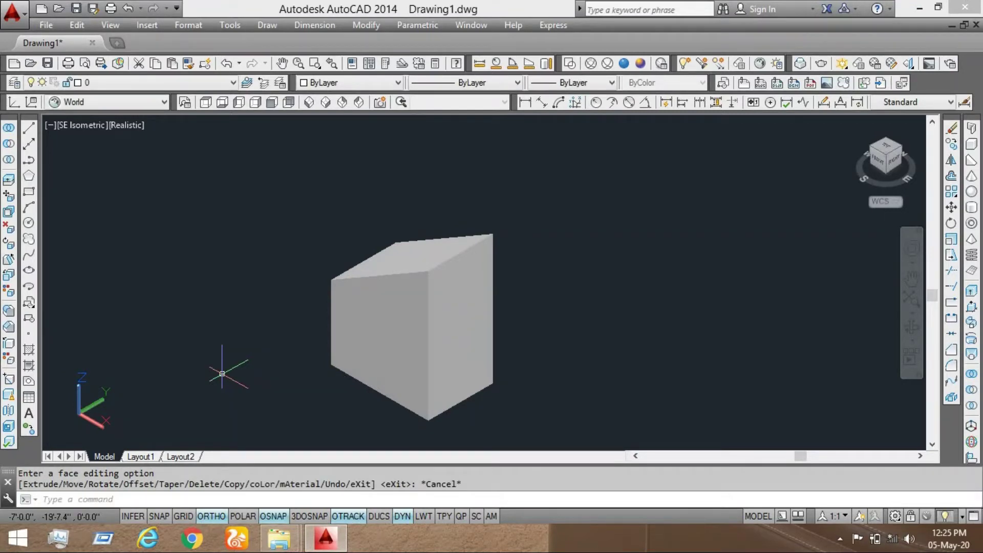
{"action": "key", "text": "ctrl+z"}
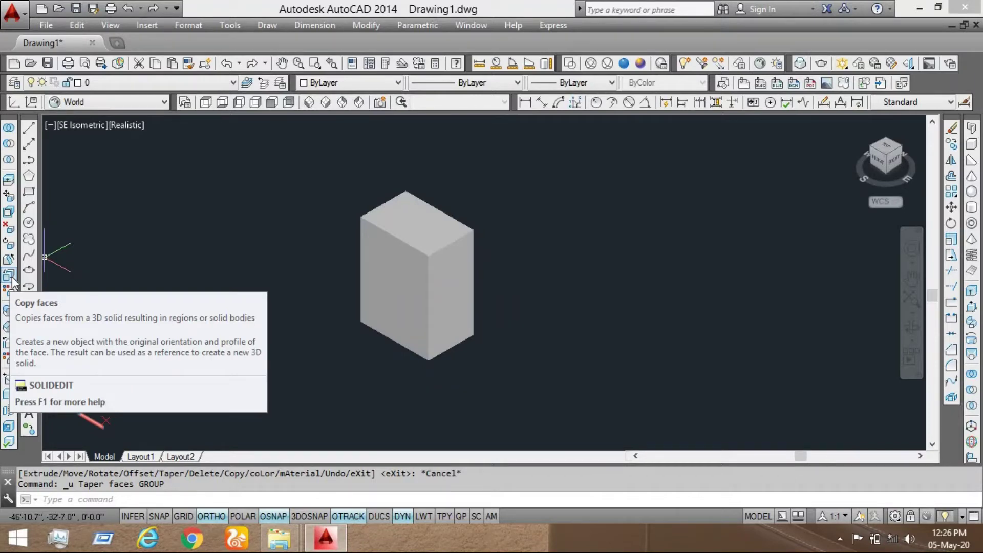
- Displace the box's right face by 3 units from its bottom corner
{"action": "left_click", "coordinate": [10, 275]}
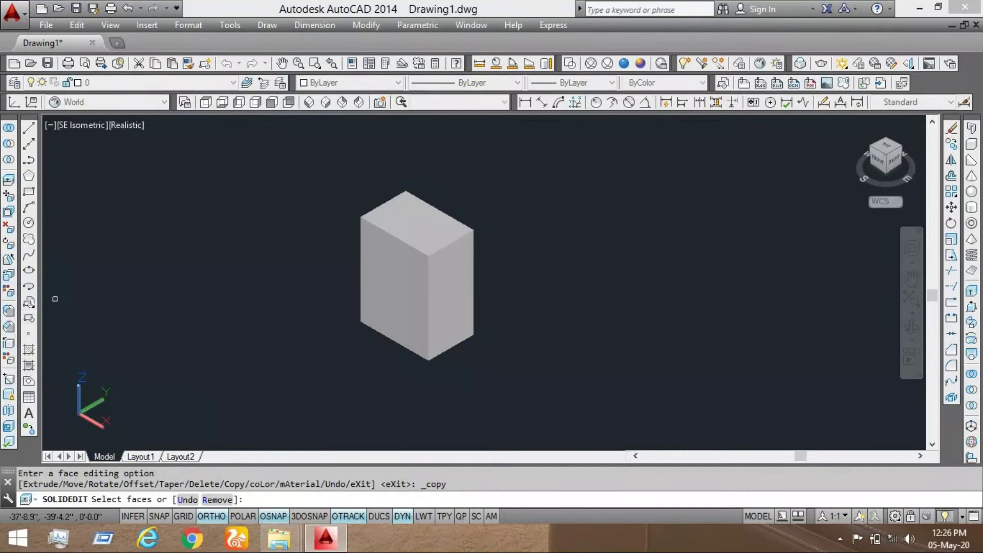
{"action": "scroll", "coordinate": [363, 305], "scroll_direction": "up", "scroll_amount": 2}
{"action": "left_click", "coordinate": [368, 303]}
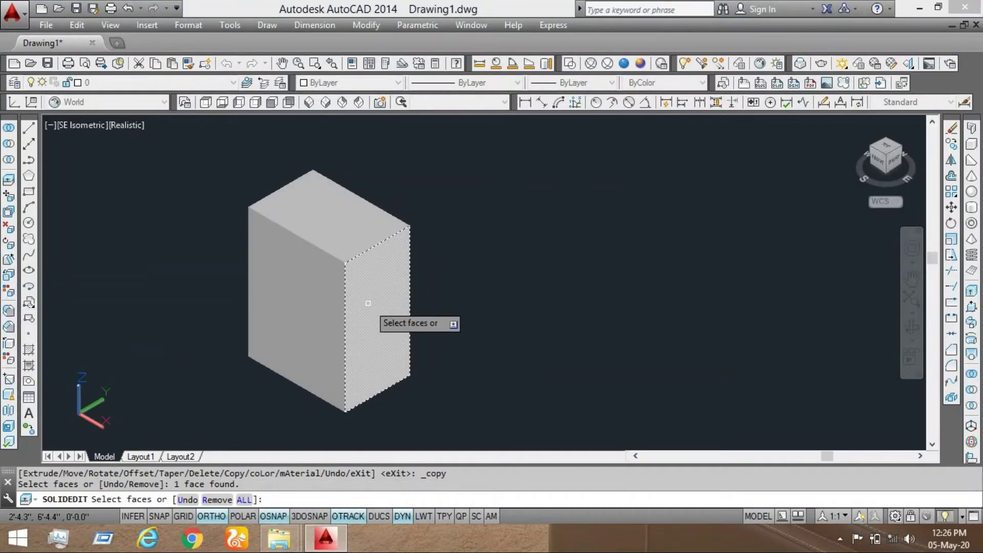
{"action": "key", "text": "Return"}
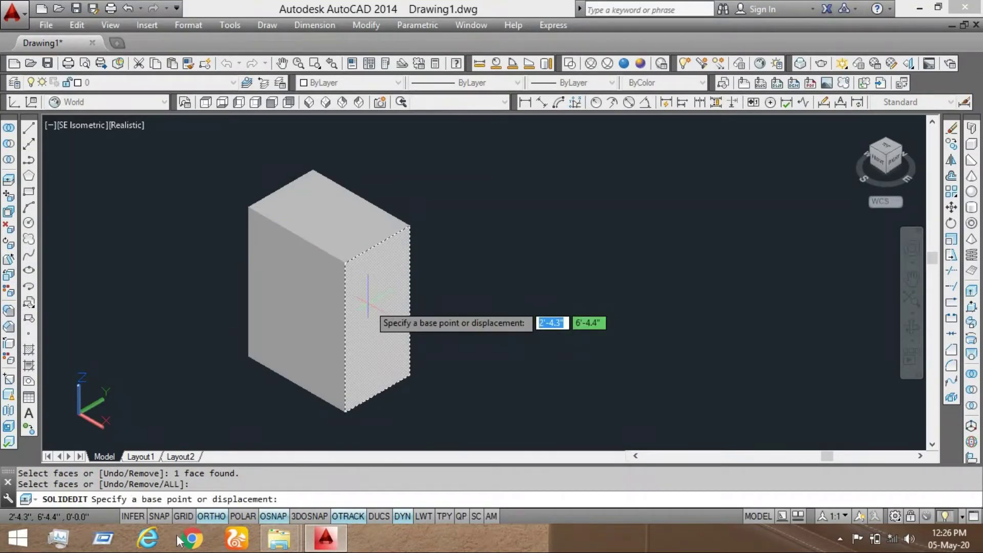
{"action": "mouse_move", "coordinate": [359, 400]}
{"action": "middle_mouse_down"}
{"action": "mouse_move", "coordinate": [351, 380]}
{"action": "mouse_move", "coordinate": [303, 356]}
{"action": "middle_mouse_up"}
{"action": "left_click", "coordinate": [337, 393]}
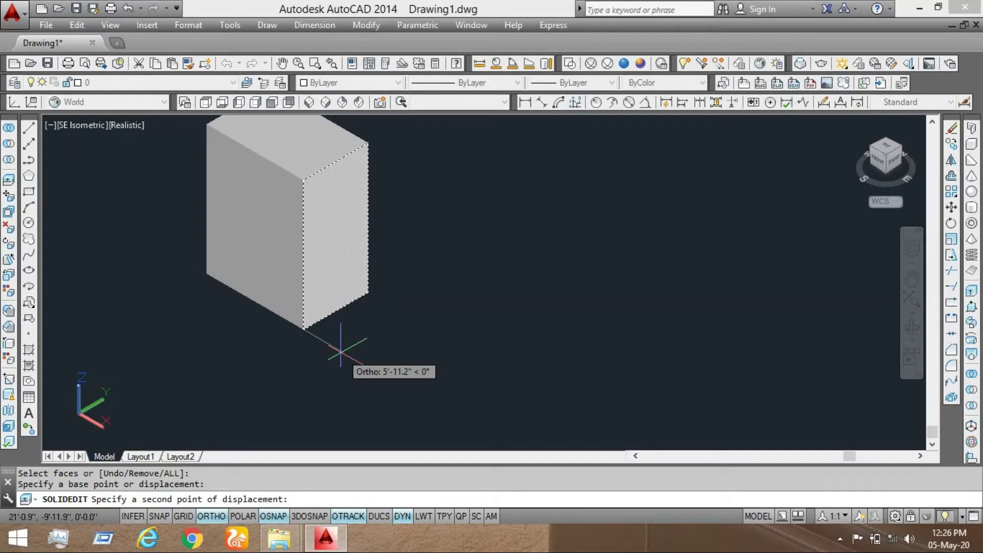
{"action": "type", "text": "3"}
{"action": "key", "text": "Return"}
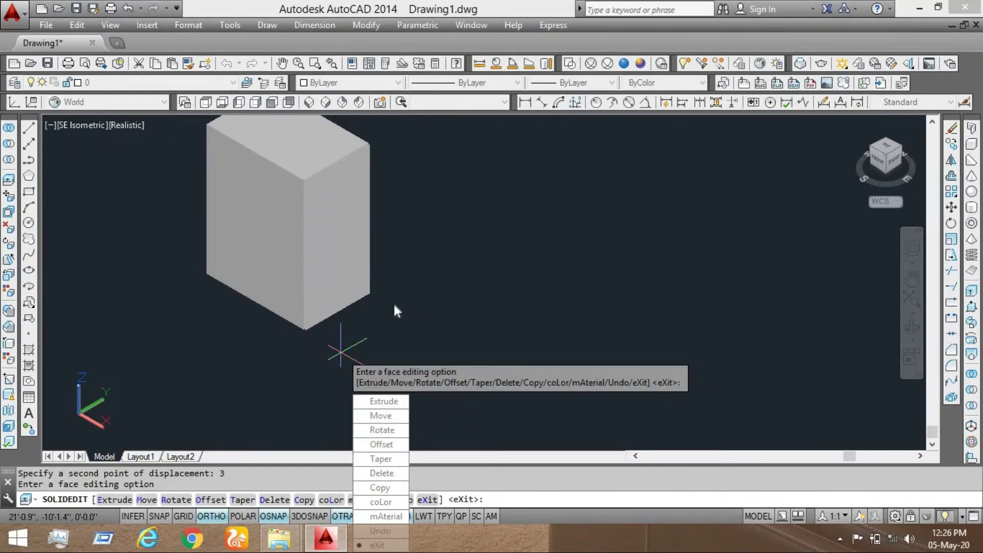
{"action": "key", "text": "Escape"}
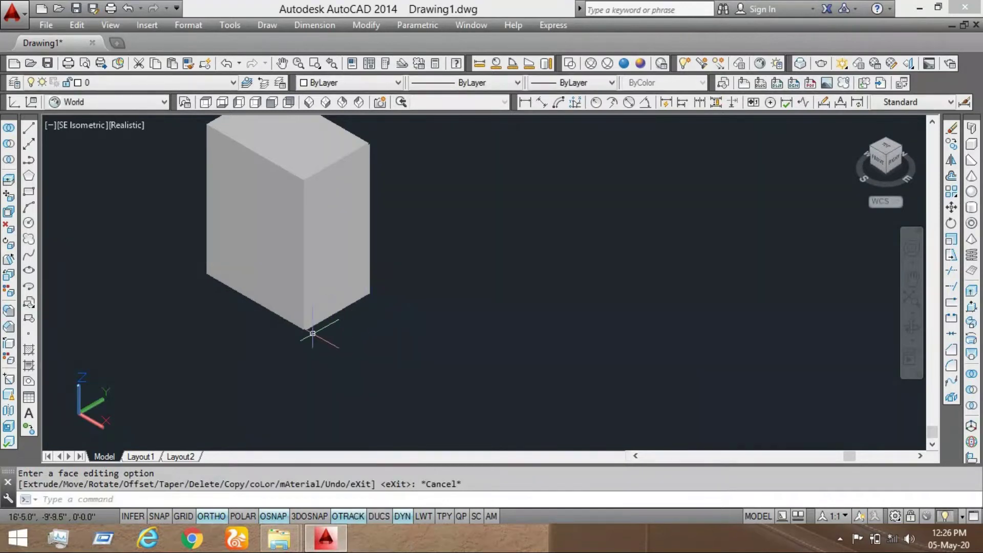
- Colour the separate face piece at the corner red
{"action": "scroll", "coordinate": [303, 332], "scroll_direction": "up", "scroll_amount": 4}
{"action": "scroll", "coordinate": [303, 332], "scroll_direction": "up", "scroll_amount": 3}
{"action": "left_click", "coordinate": [353, 287]}
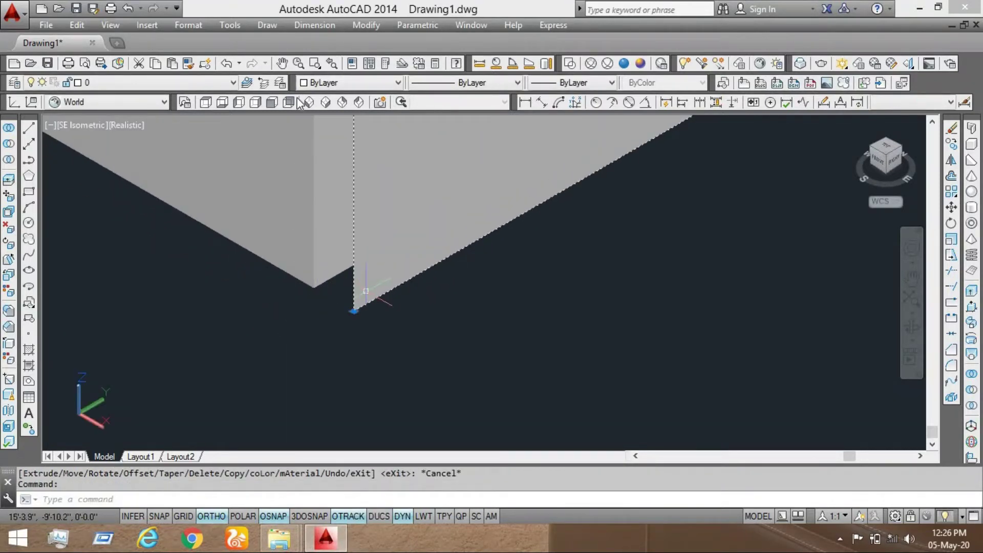
{"action": "left_click", "coordinate": [333, 82]}
{"action": "left_click", "coordinate": [333, 122]}
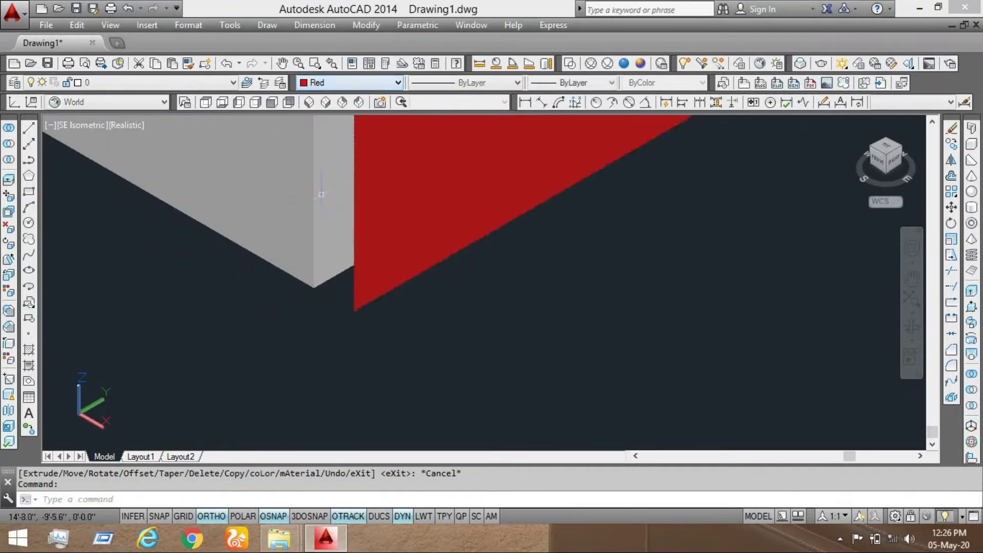
{"action": "key", "text": "Escape"}
- Erase the red face piece with E, leaving only the grey box
{"action": "scroll", "coordinate": [348, 280], "scroll_direction": "down", "scroll_amount": 2}
{"action": "middle_click_drag", "start_coordinate": [352, 345], "coordinate": [338, 445]}
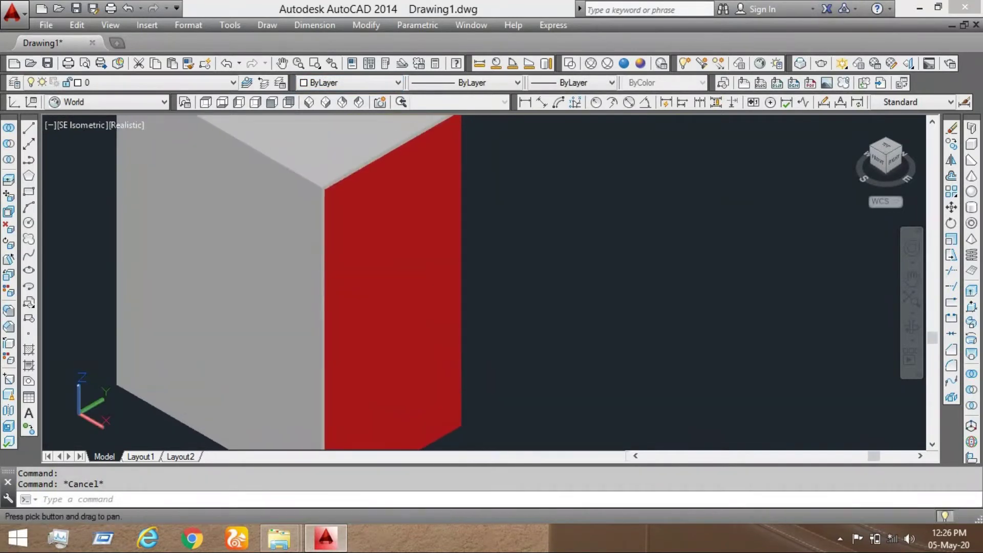
{"action": "scroll", "coordinate": [338, 445], "scroll_direction": "up", "scroll_amount": 2}
{"action": "scroll", "coordinate": [396, 242], "scroll_direction": "up", "scroll_amount": 2}
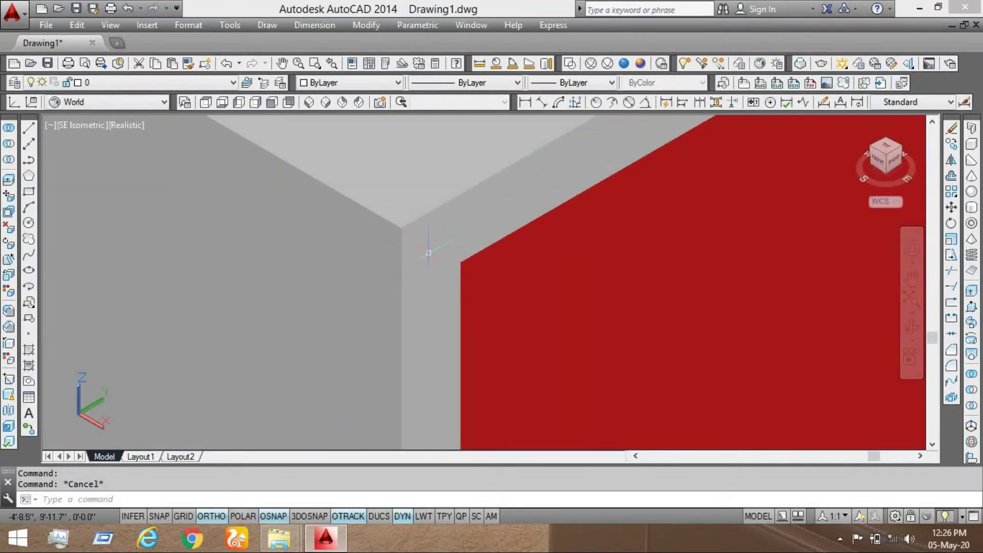
{"action": "scroll", "coordinate": [396, 242], "scroll_direction": "down", "scroll_amount": 3}
{"action": "scroll", "coordinate": [395, 246], "scroll_direction": "down", "scroll_amount": 2}
{"action": "scroll", "coordinate": [379, 298], "scroll_direction": "up", "scroll_amount": 1}
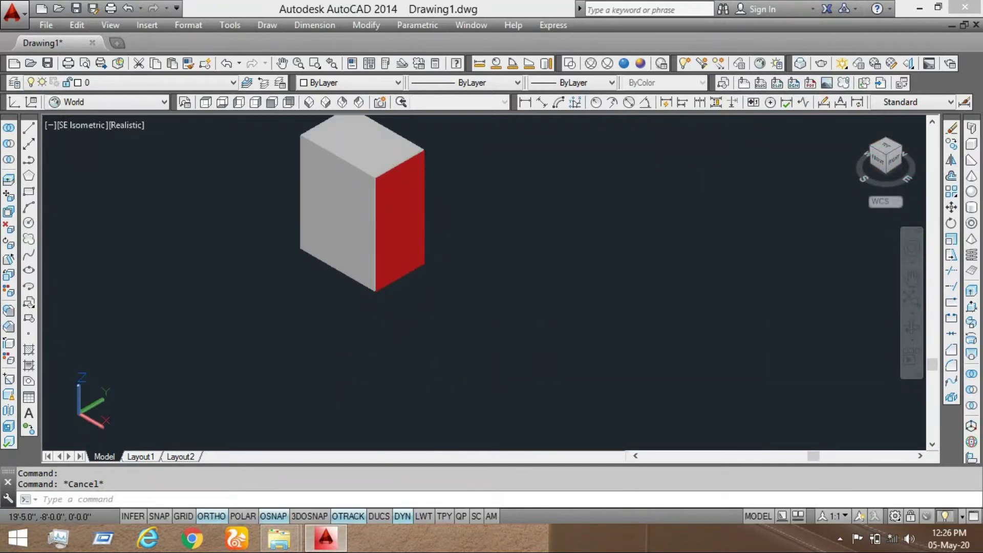
{"action": "scroll", "coordinate": [377, 300], "scroll_direction": "up", "scroll_amount": 2}
{"action": "scroll", "coordinate": [334, 242], "scroll_direction": "down", "scroll_amount": 1}
{"action": "scroll", "coordinate": [351, 294], "scroll_direction": "up", "scroll_amount": 2}
{"action": "scroll", "coordinate": [355, 292], "scroll_direction": "down", "scroll_amount": 1}
{"action": "scroll", "coordinate": [353, 291], "scroll_direction": "up", "scroll_amount": 1}
{"action": "scroll", "coordinate": [353, 291], "scroll_direction": "down", "scroll_amount": 3}
{"action": "scroll", "coordinate": [334, 288], "scroll_direction": "up", "scroll_amount": 1}
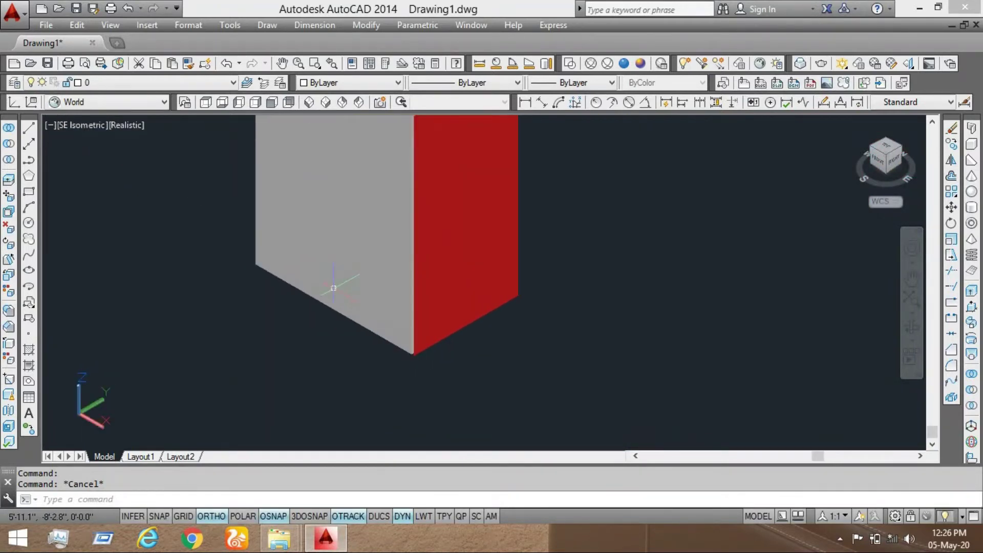
{"action": "scroll", "coordinate": [386, 306], "scroll_direction": "up", "scroll_amount": 3}
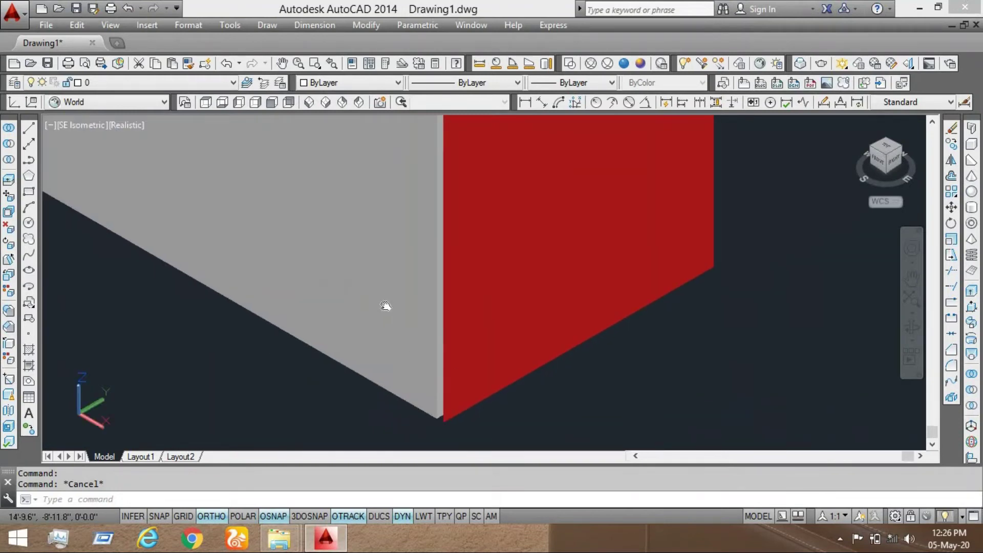
{"action": "middle_click_drag", "start_coordinate": [386, 307], "coordinate": [316, 213]}
{"action": "left_click", "coordinate": [384, 309]}
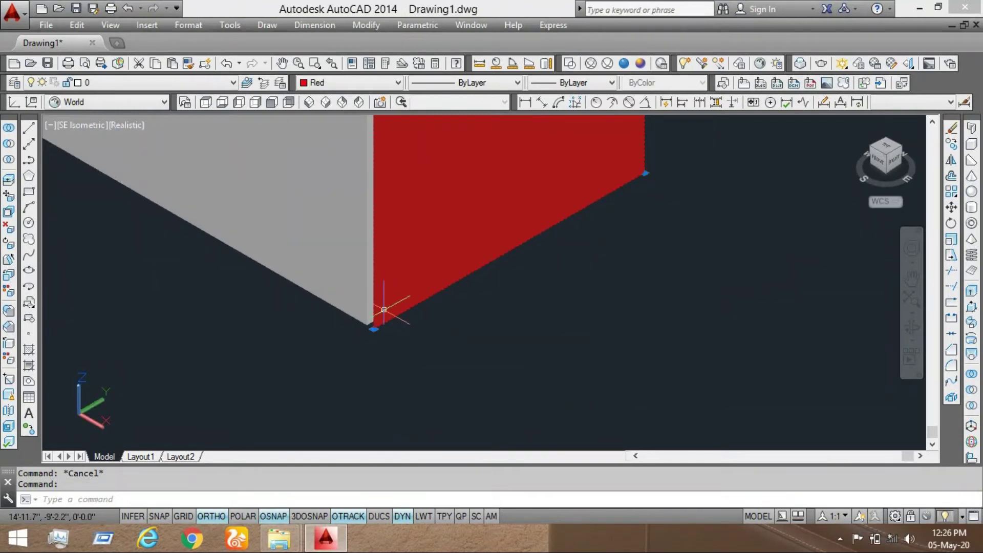
{"action": "key", "text": "e"}
{"action": "key", "text": "Return"}
{"action": "scroll", "coordinate": [328, 302], "scroll_direction": "down", "scroll_amount": 1}
{"action": "scroll", "coordinate": [240, 323], "scroll_direction": "down", "scroll_amount": 3}
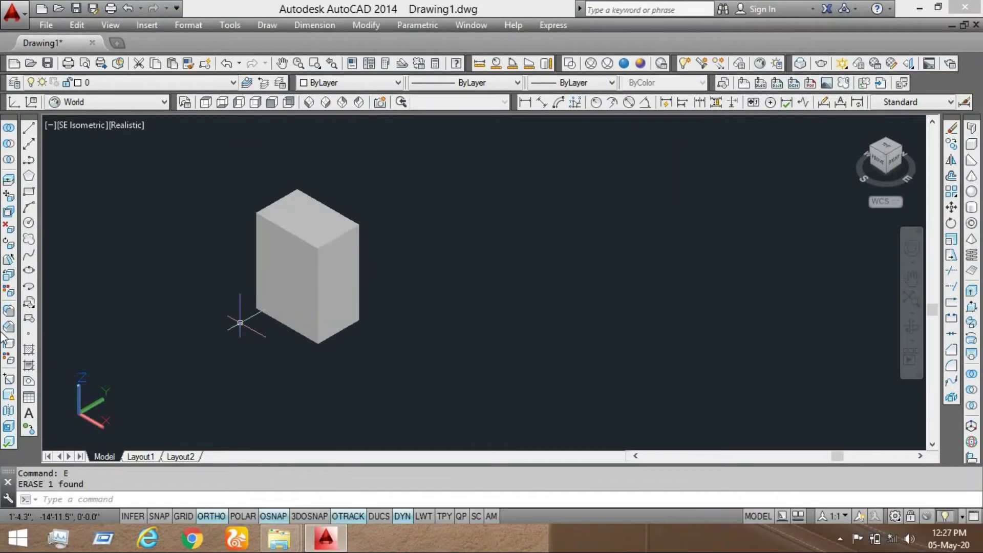
{"action": "scroll", "coordinate": [235, 284], "scroll_direction": "up", "scroll_amount": 2}
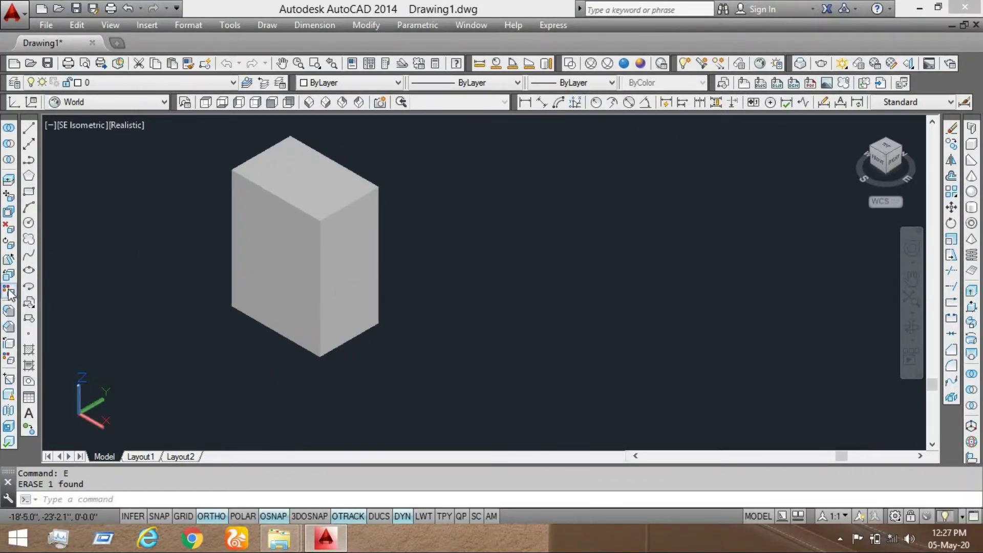
{"action": "left_click", "coordinate": [9, 295]}
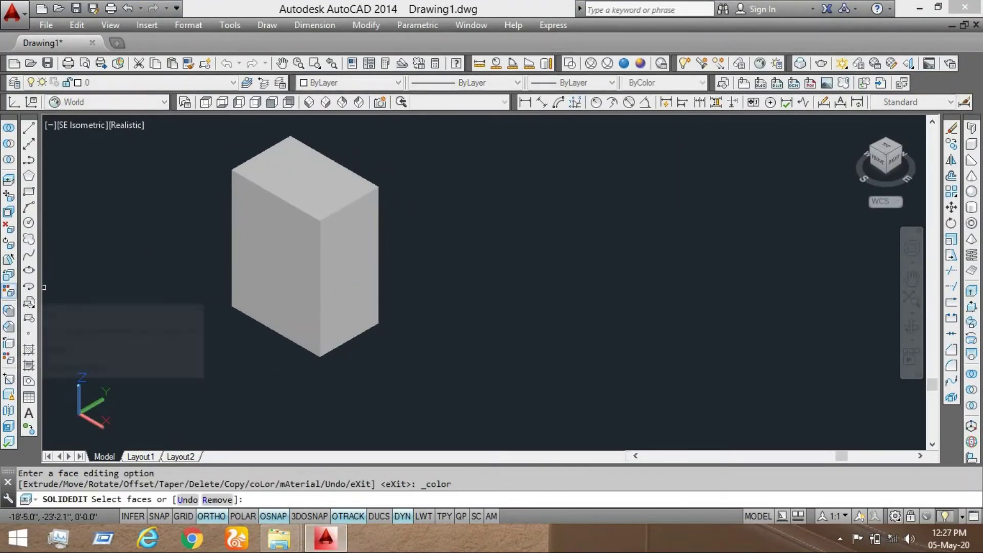
{"action": "left_click", "coordinate": [305, 264]}
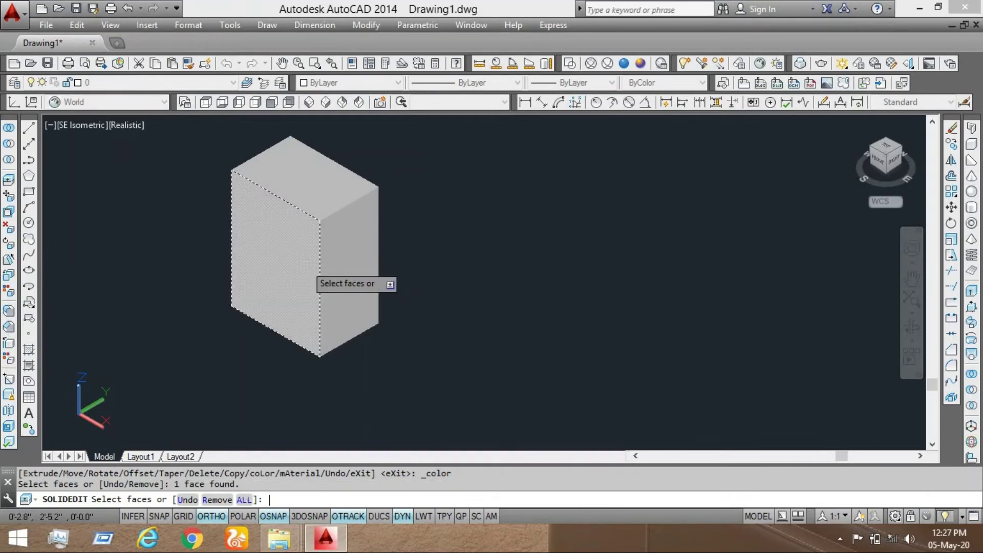
{"action": "key", "text": "Return"}
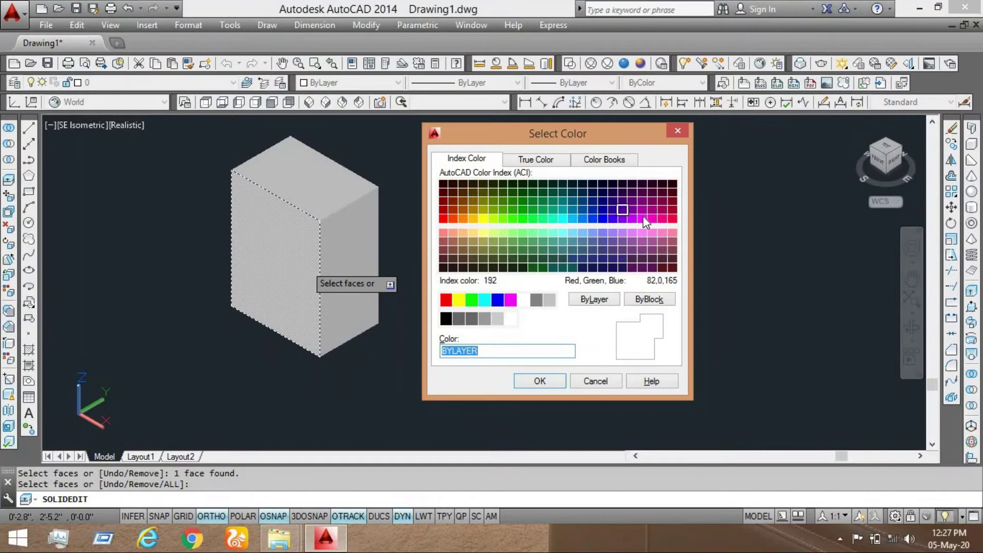
{"action": "left_click", "coordinate": [644, 218]}
{"action": "left_click", "coordinate": [540, 379]}
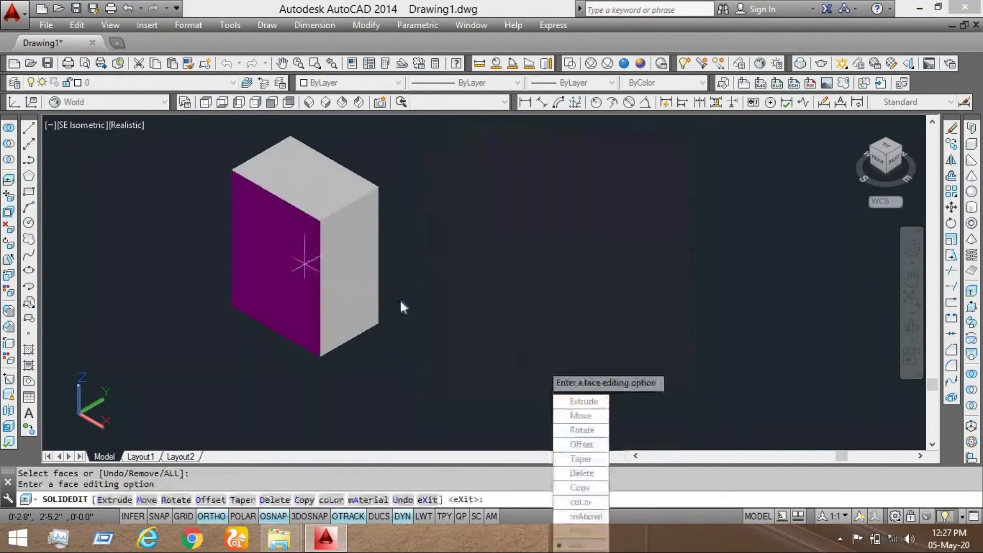
{"action": "key", "text": "Escape"}
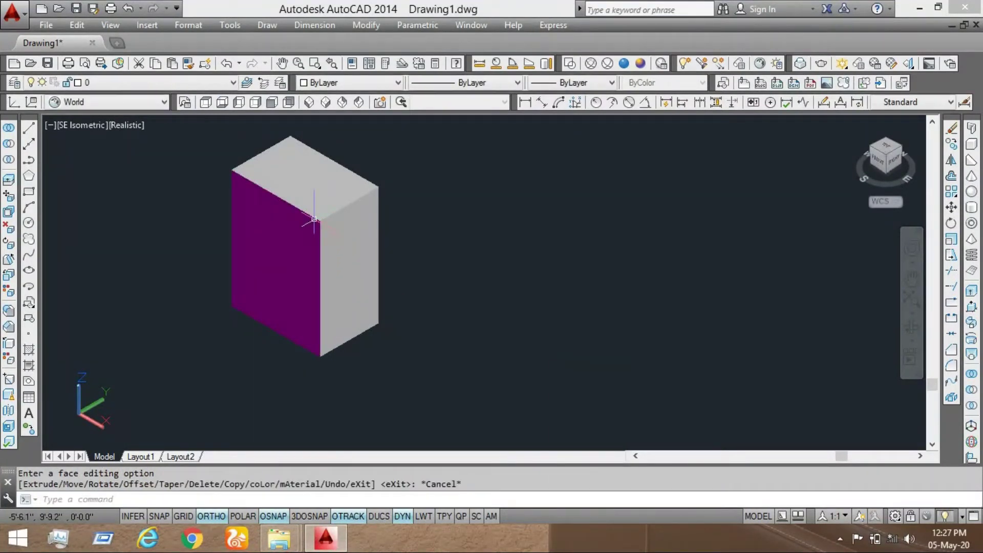
{"action": "scroll", "coordinate": [328, 218], "scroll_direction": "up", "scroll_amount": 5}
{"action": "scroll", "coordinate": [331, 220], "scroll_direction": "up", "scroll_amount": 3}
{"action": "scroll", "coordinate": [330, 220], "scroll_direction": "down", "scroll_amount": 6}
{"action": "scroll", "coordinate": [331, 221], "scroll_direction": "down", "scroll_amount": 2}
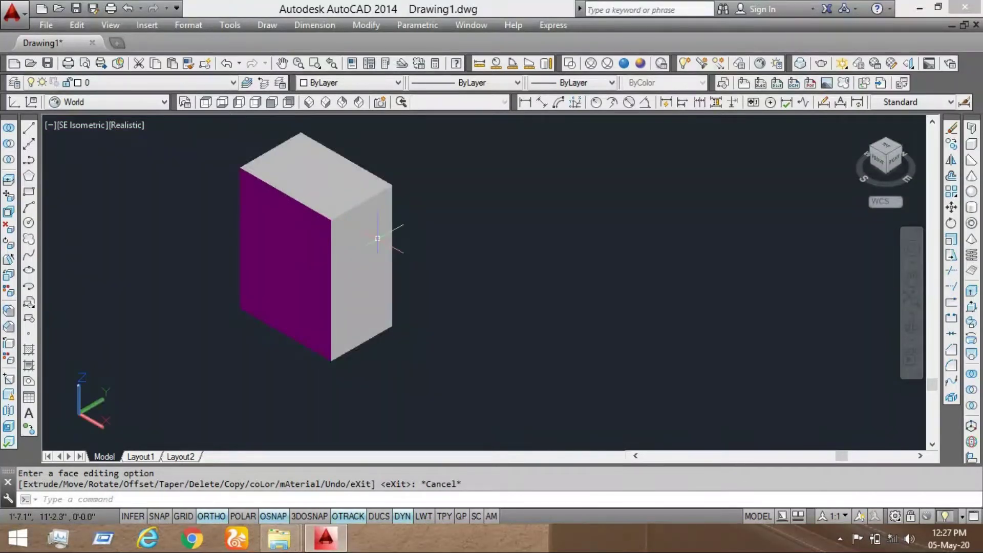
{"action": "left_click", "coordinate": [370, 240]}
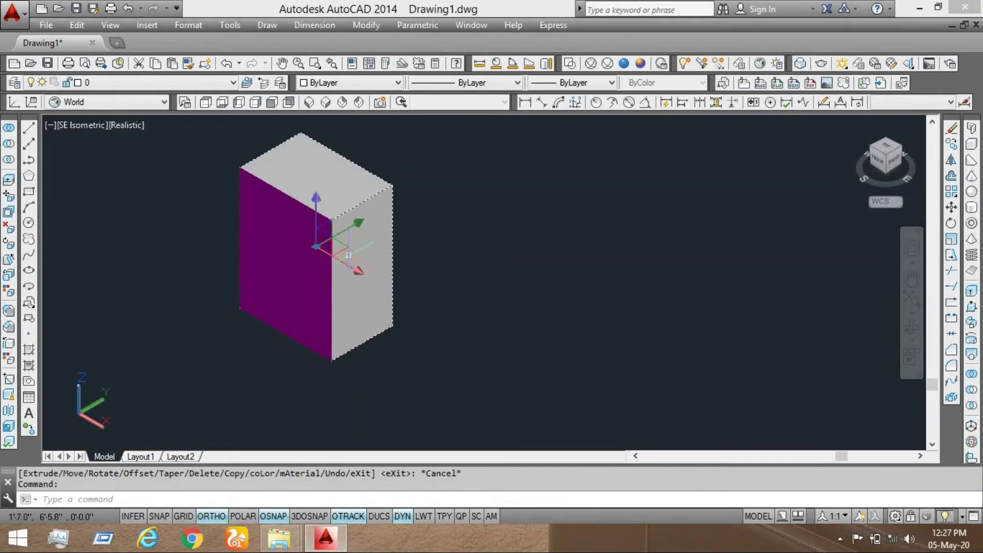
{"action": "key", "text": "Escape"}
{"action": "key", "text": "ctrl+z"}
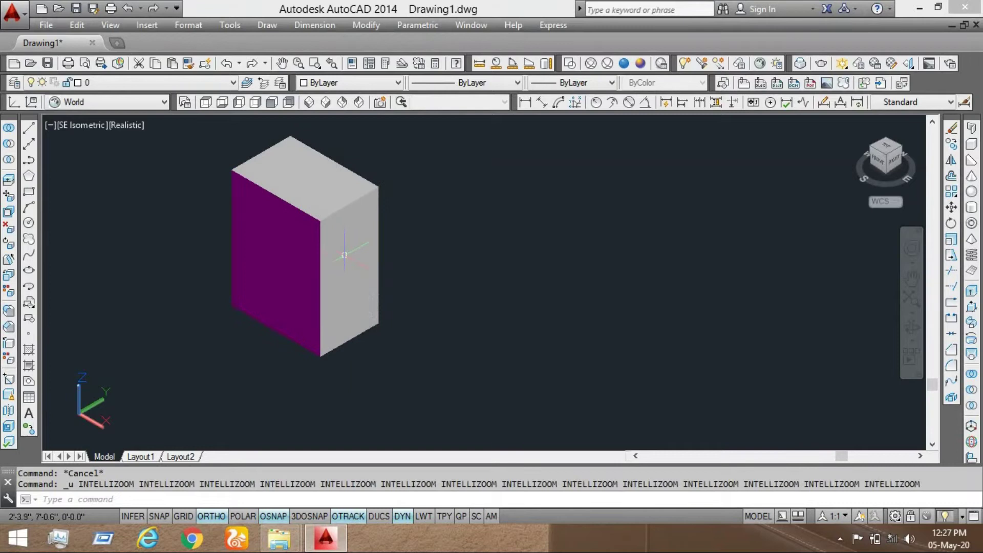
{"action": "key", "text": "ctrl+z"}
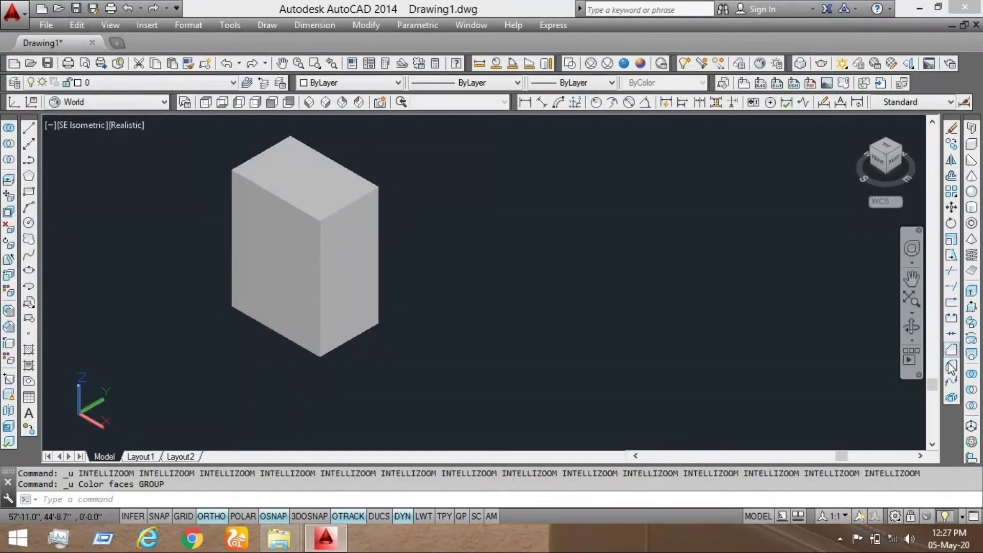
- Start an edge fillet on the box with the radius set to 5'
{"action": "left_click", "coordinate": [9, 311]}
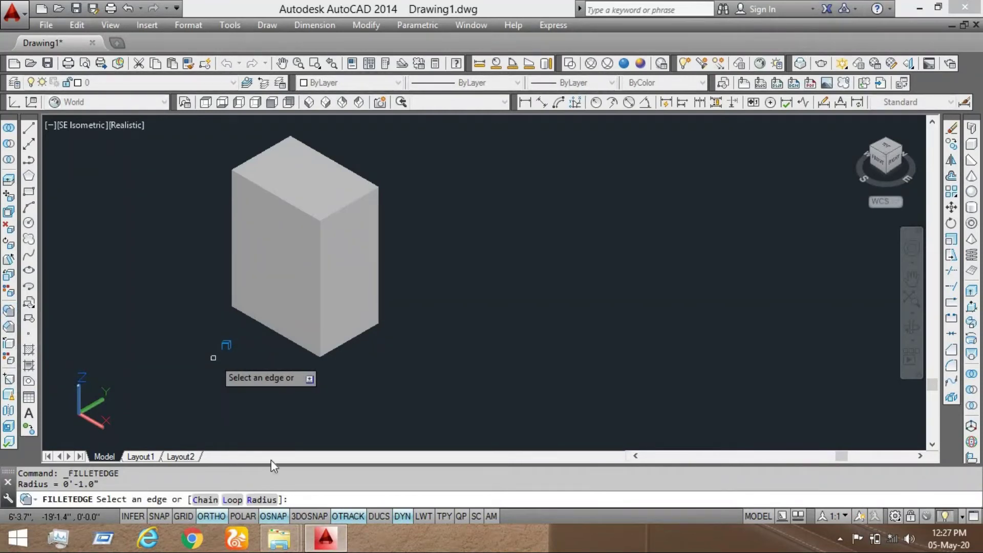
{"action": "left_click", "coordinate": [271, 498]}
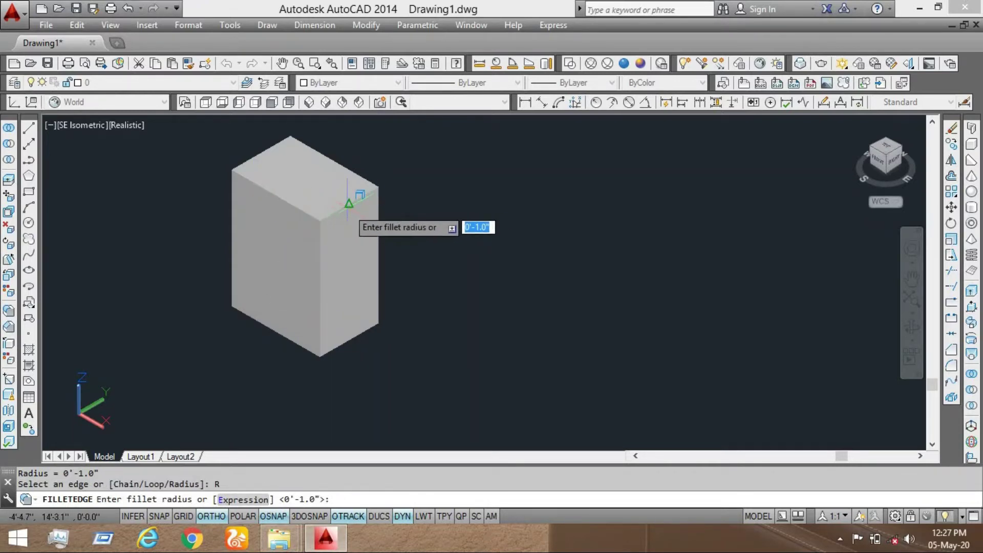
{"action": "middle_click_drag", "start_coordinate": [328, 203], "coordinate": [349, 238]}
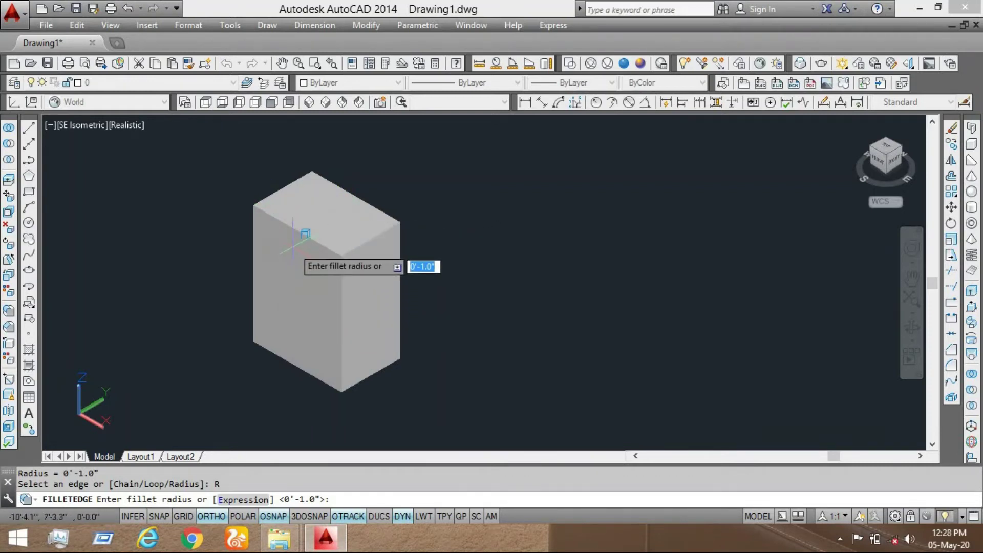
{"action": "scroll", "coordinate": [310, 217], "scroll_direction": "up", "scroll_amount": 3}
{"action": "scroll", "coordinate": [310, 218], "scroll_direction": "down", "scroll_amount": 2}
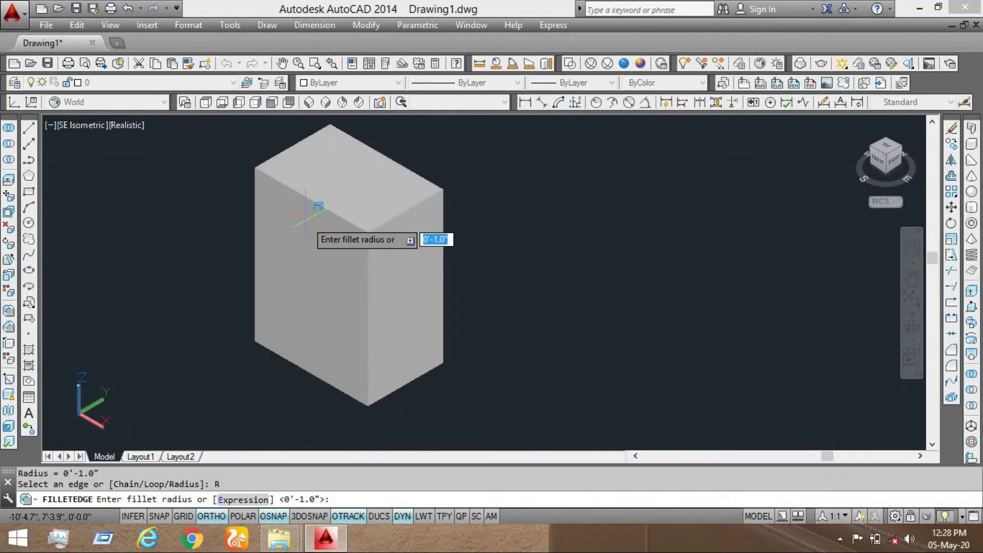
{"action": "type", "text": "5'"}
{"action": "key", "text": "Return"}
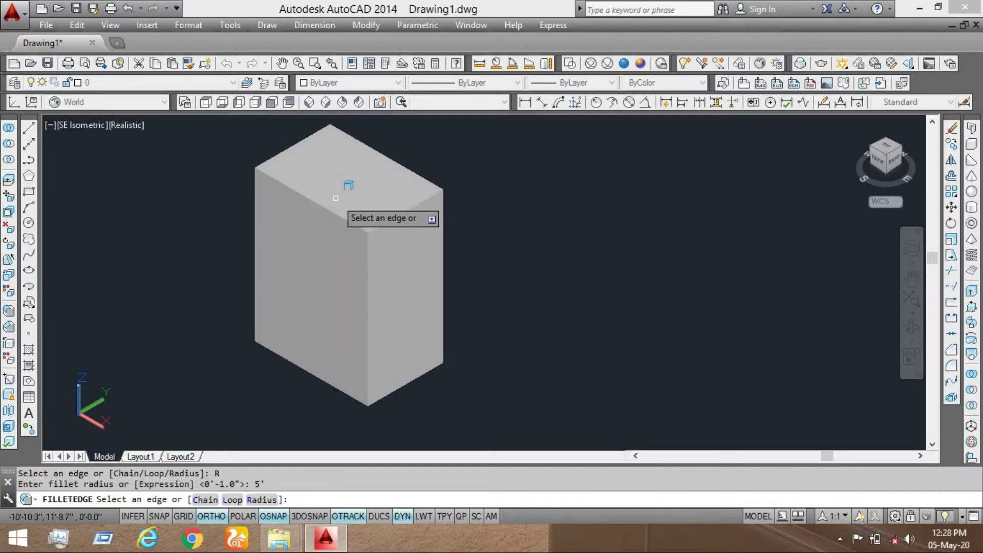
- Fillet the box's top-left edge, enlarge its radius by grip, then undo the fillet
{"action": "left_click", "coordinate": [320, 204]}
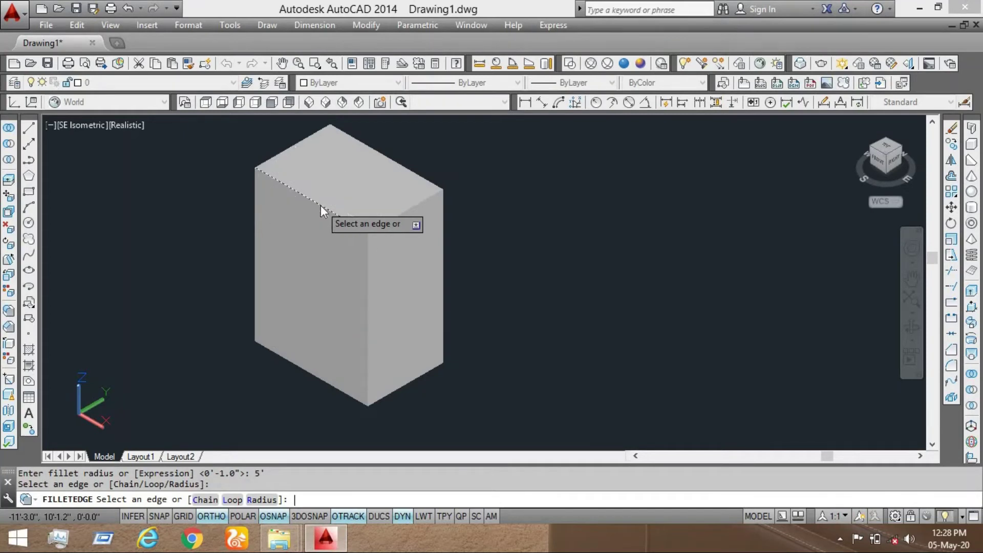
{"action": "key", "text": "Return"}
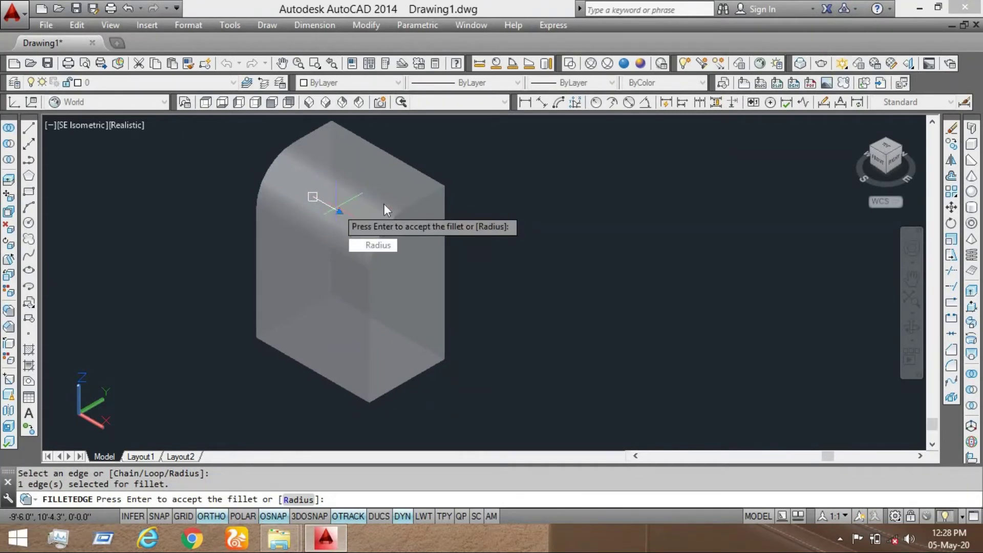
{"action": "middle_click_drag", "start_coordinate": [357, 216], "coordinate": [357, 239]}
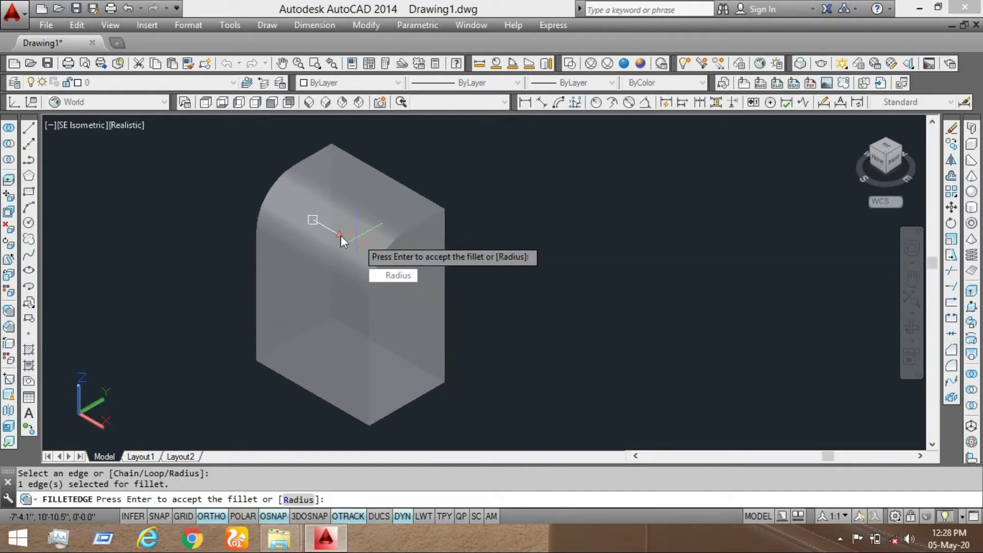
{"action": "left_click", "coordinate": [340, 234]}
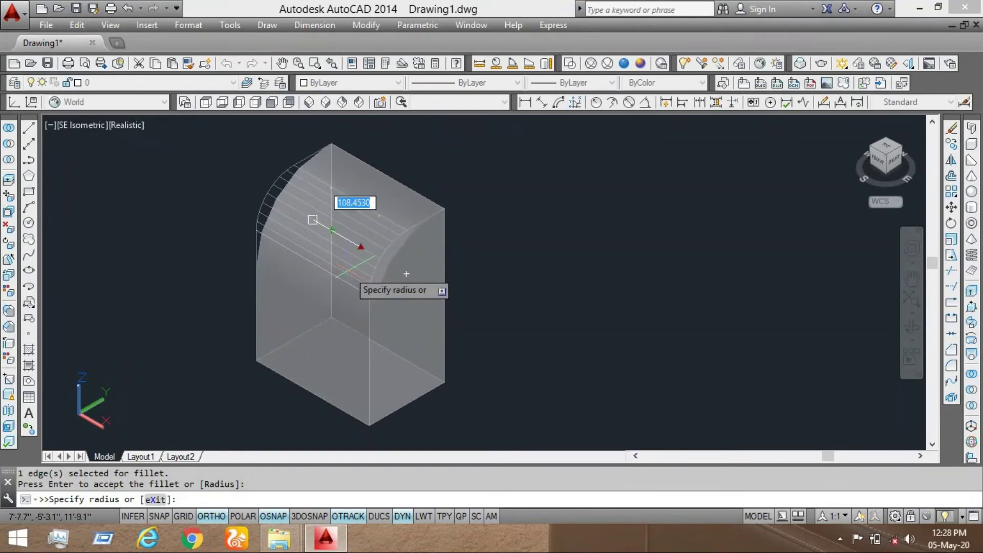
{"action": "left_click", "coordinate": [313, 220]}
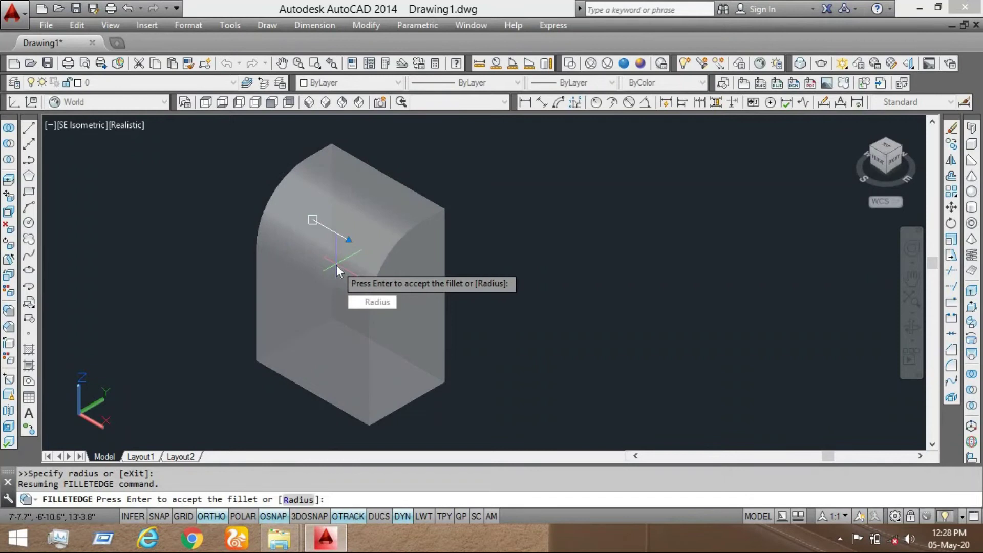
{"action": "key", "text": "Return"}
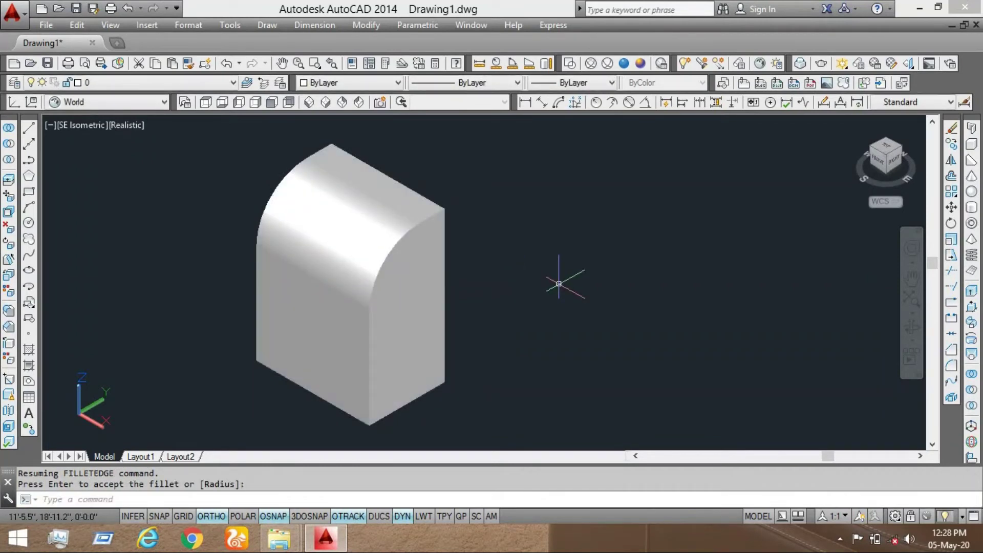
{"action": "key", "text": "Return"}
{"action": "key", "text": "ctrl+z"}
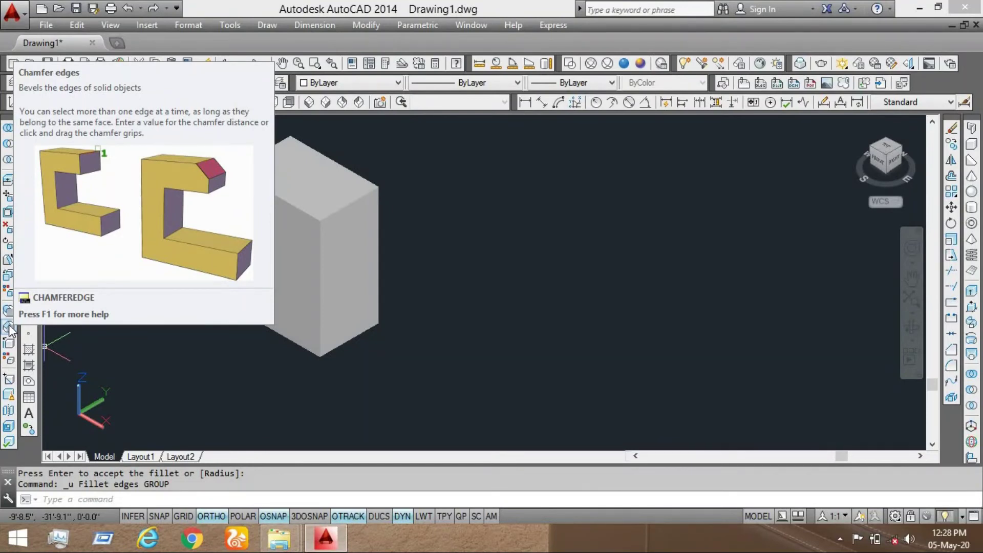
- Start an edge chamfer with distances 15' and 10'
{"action": "left_click", "coordinate": [9, 327]}
{"action": "middle_click_drag", "start_coordinate": [282, 344], "coordinate": [358, 353]}
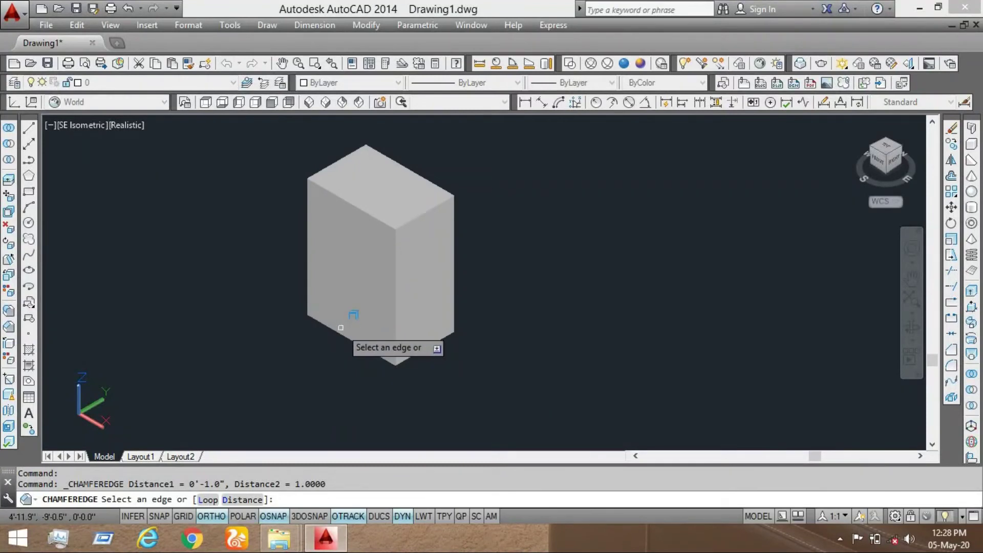
{"action": "left_click", "coordinate": [244, 500]}
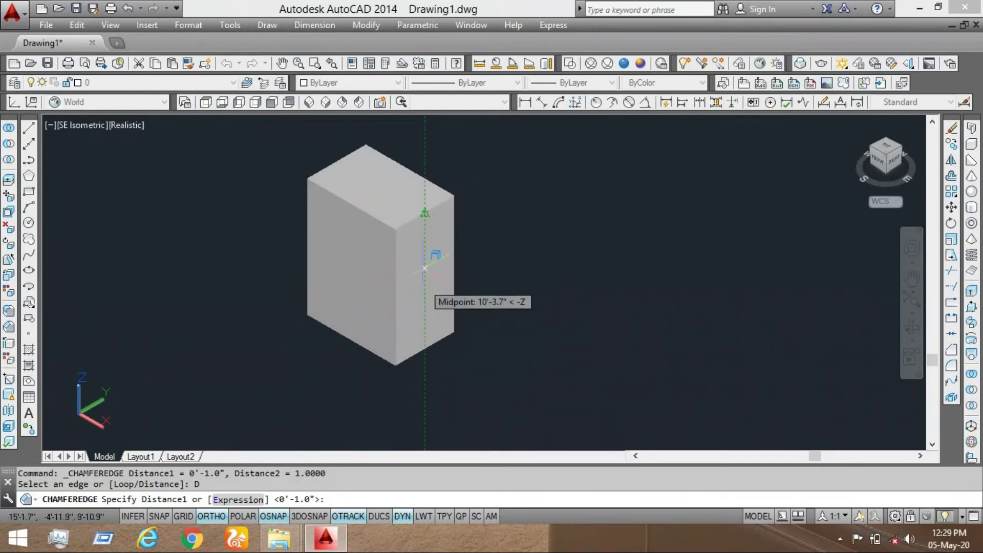
{"action": "middle_click_drag", "start_coordinate": [419, 209], "coordinate": [424, 224]}
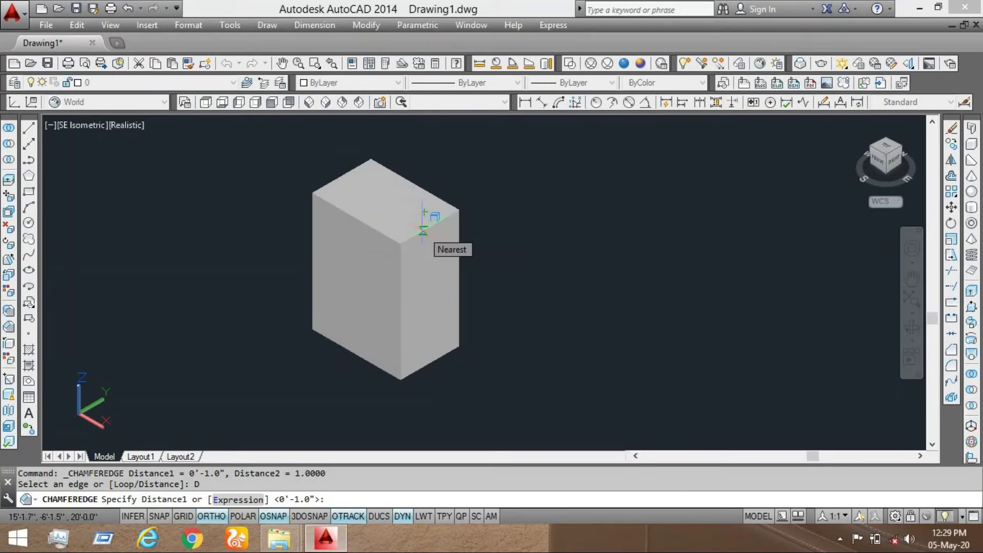
{"action": "type", "text": "15'"}
{"action": "key", "text": "Return"}
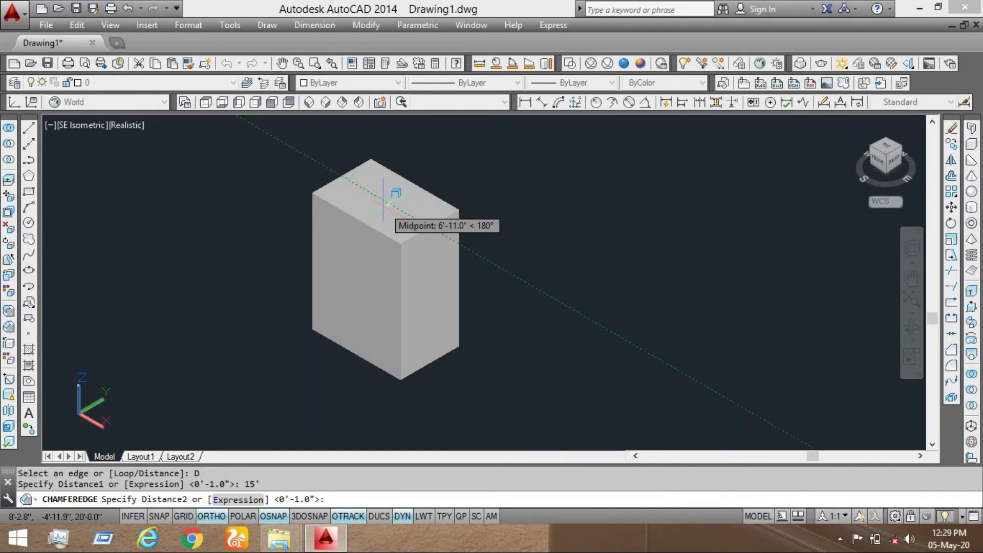
{"action": "type", "text": "1"}
{"action": "key", "text": "Return"}
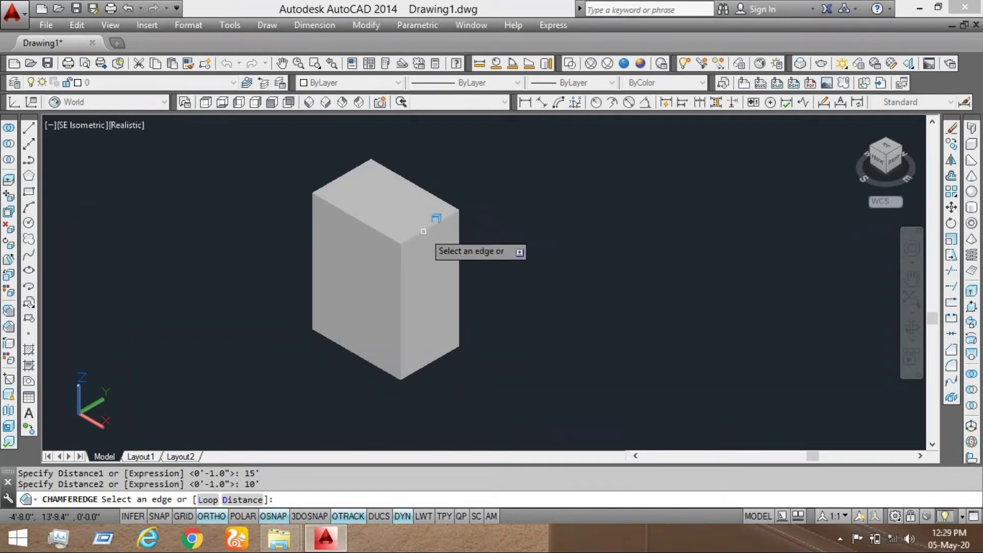
- Chamfer two top edges, adjust both distance grips, apply, then undo the chamfer
{"action": "left_click", "coordinate": [423, 231]}
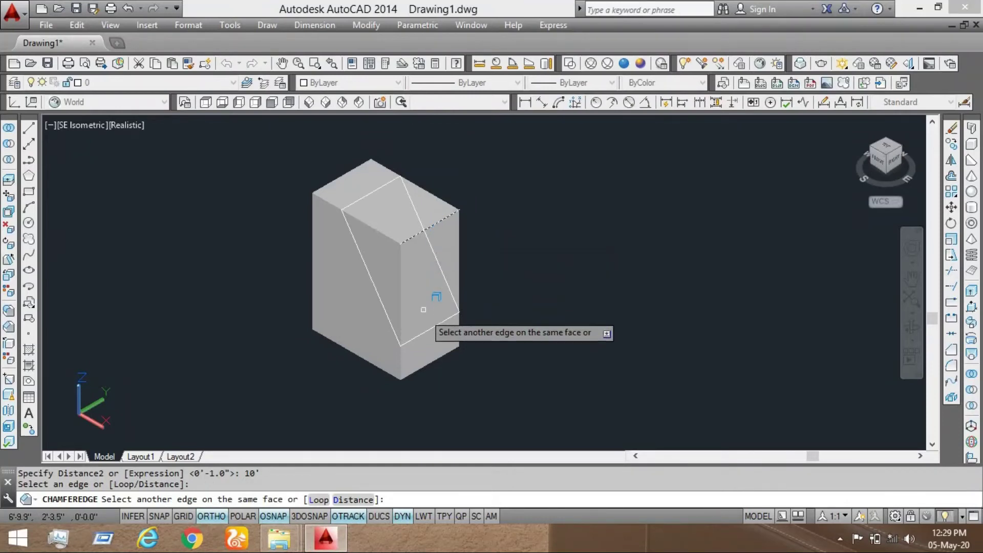
{"action": "left_click", "coordinate": [376, 210]}
{"action": "middle_click_drag", "start_coordinate": [474, 282], "coordinate": [478, 276]}
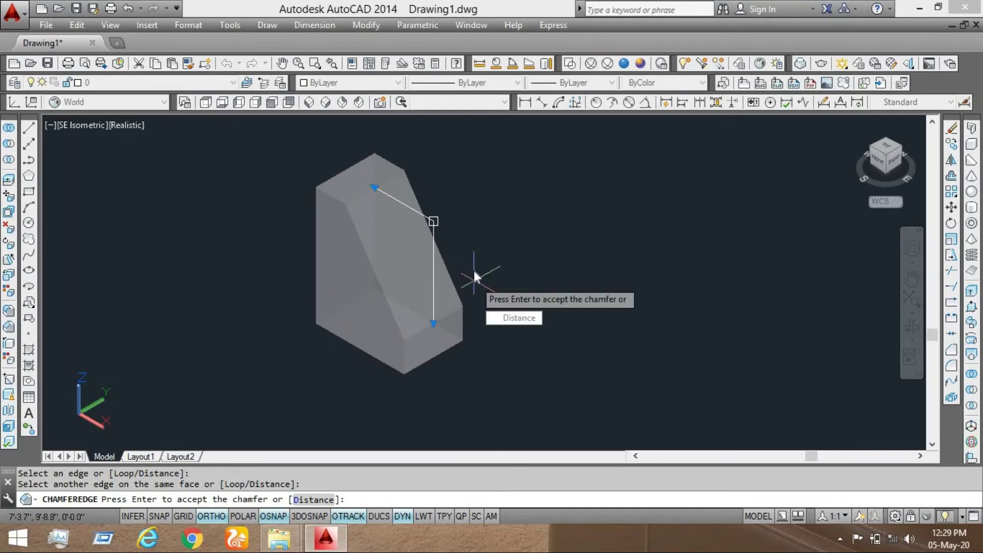
{"action": "left_click", "coordinate": [375, 188]}
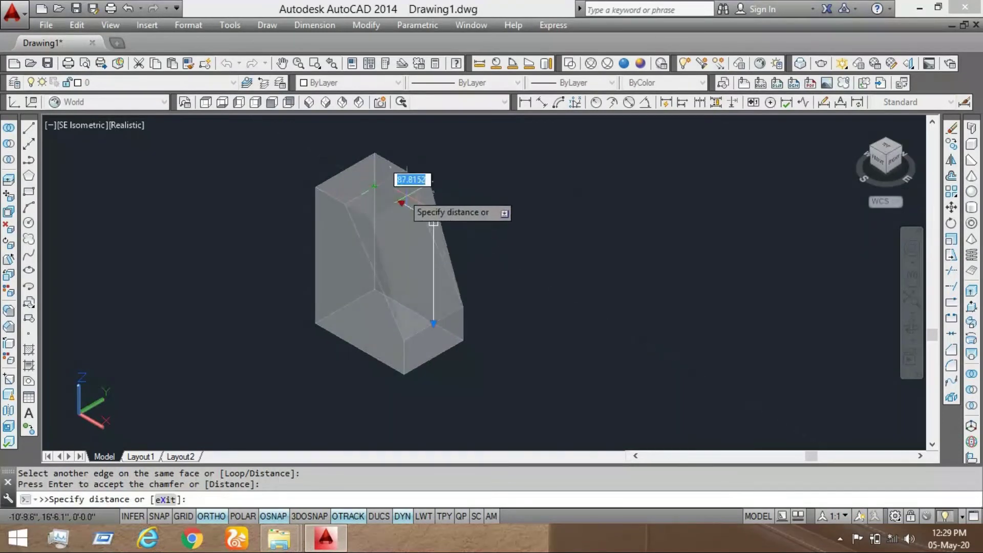
{"action": "left_click", "coordinate": [438, 302]}
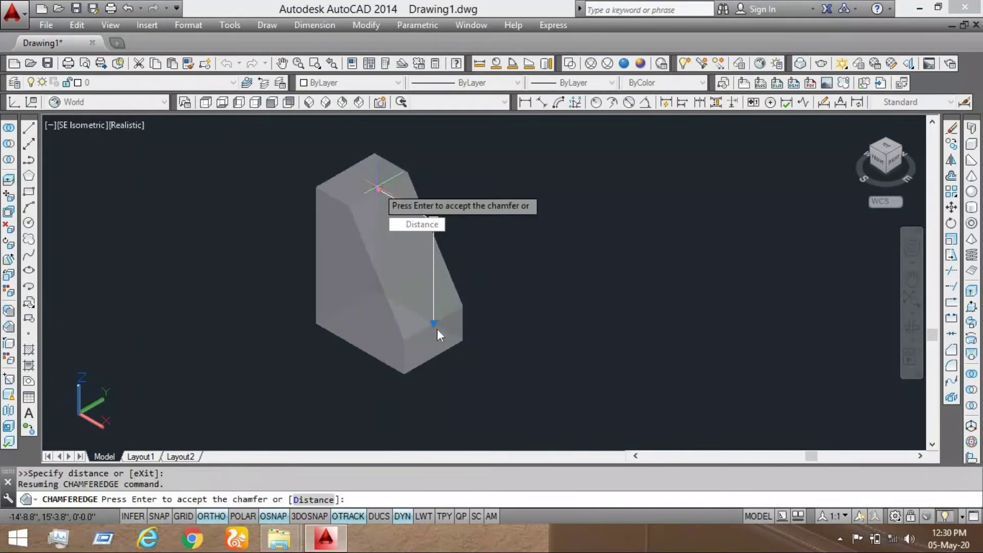
{"action": "left_click", "coordinate": [433, 323]}
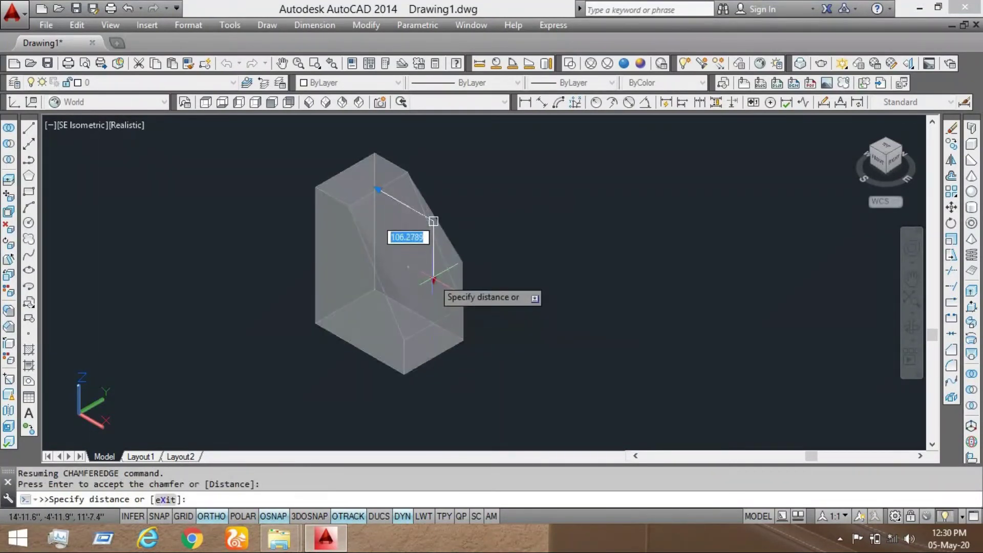
{"action": "left_click", "coordinate": [433, 327]}
{"action": "key", "text": "Return"}
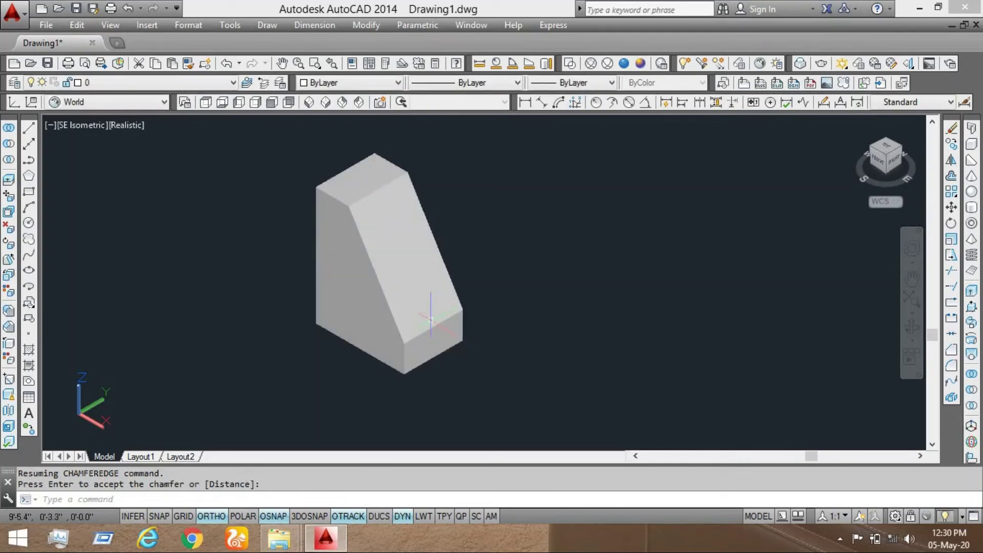
{"action": "key", "text": "ctrl+z"}
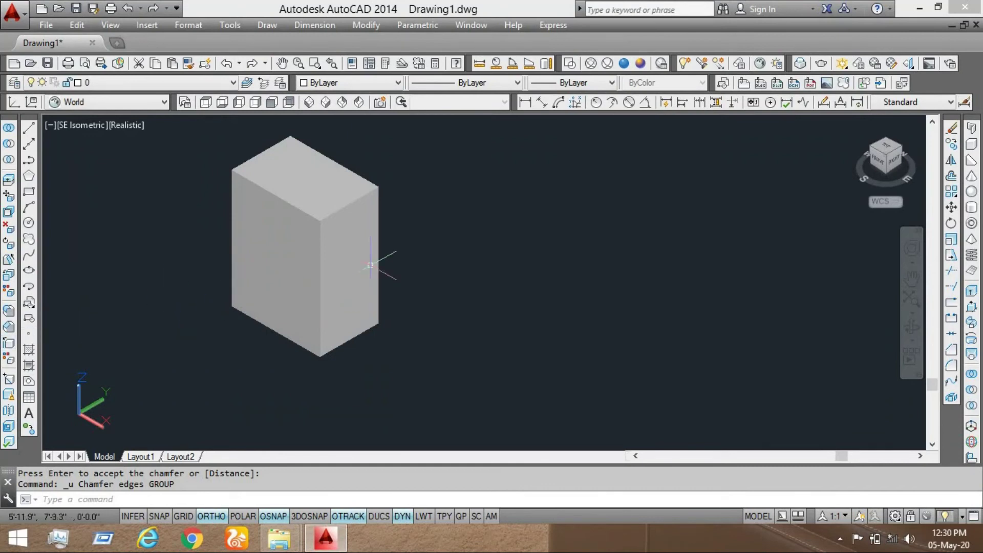
{"action": "middle_click_drag", "start_coordinate": [344, 342], "coordinate": [346, 361]}
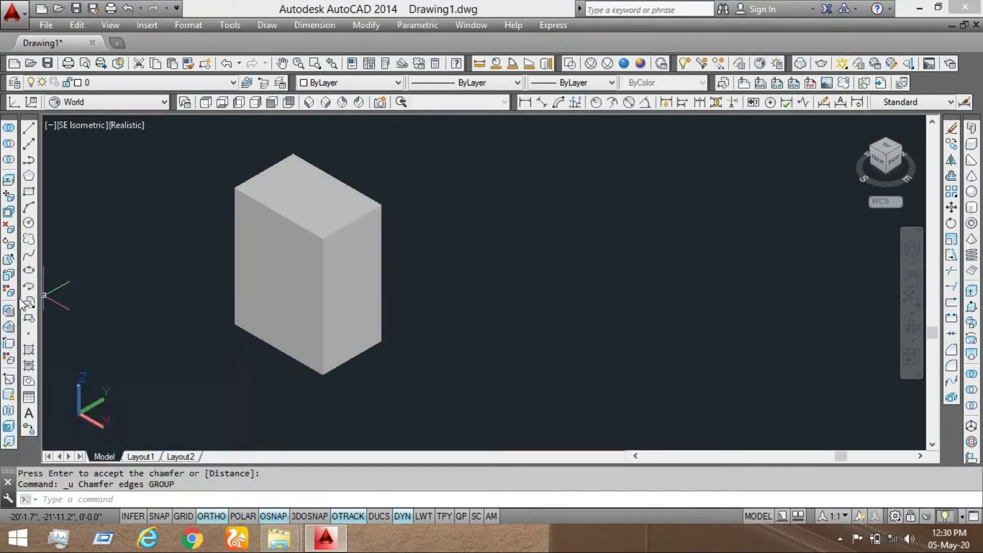
- Copy the box's top-right edge 5' straight up from its right end
{"action": "left_click", "coordinate": [9, 343]}
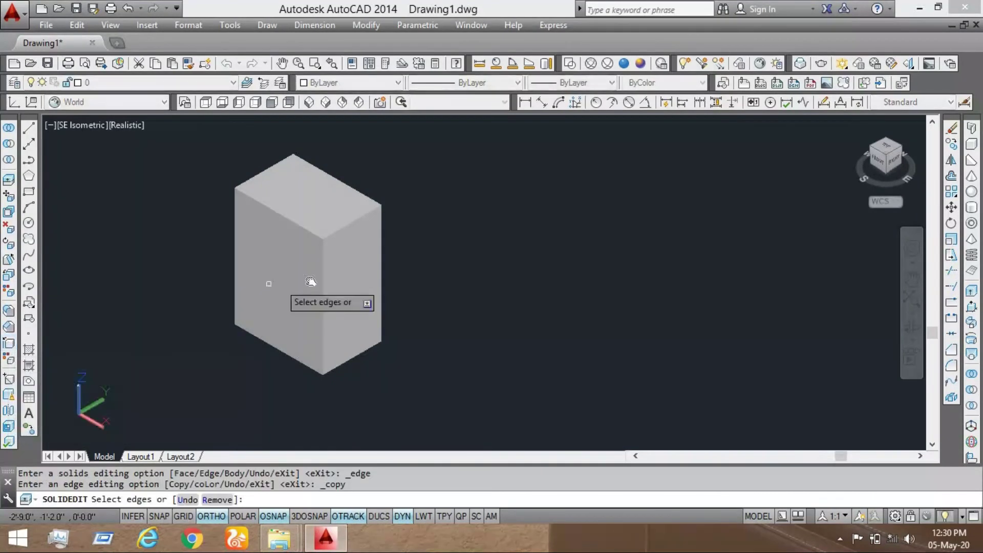
{"action": "scroll", "coordinate": [345, 261], "scroll_direction": "up", "scroll_amount": 3}
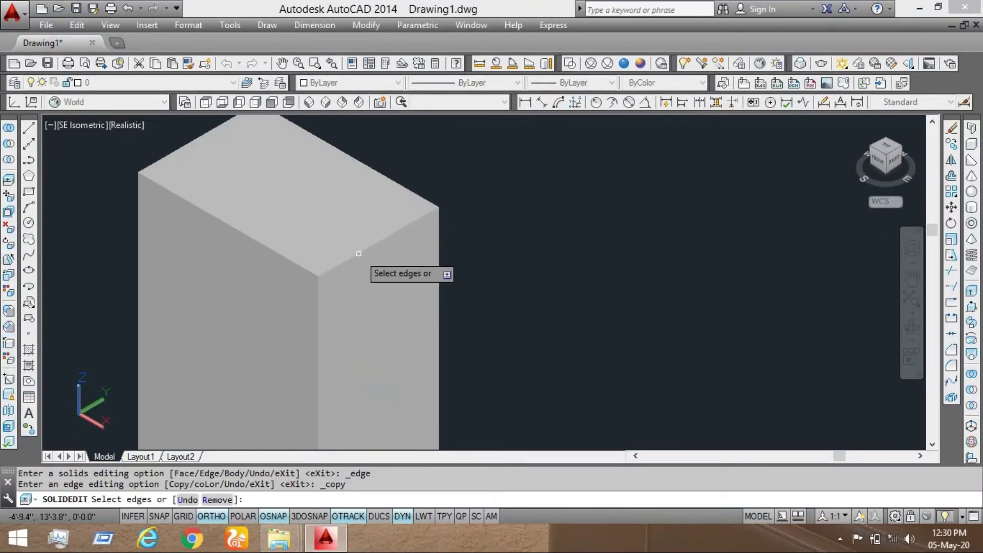
{"action": "middle_click_drag", "start_coordinate": [357, 231], "coordinate": [357, 239]}
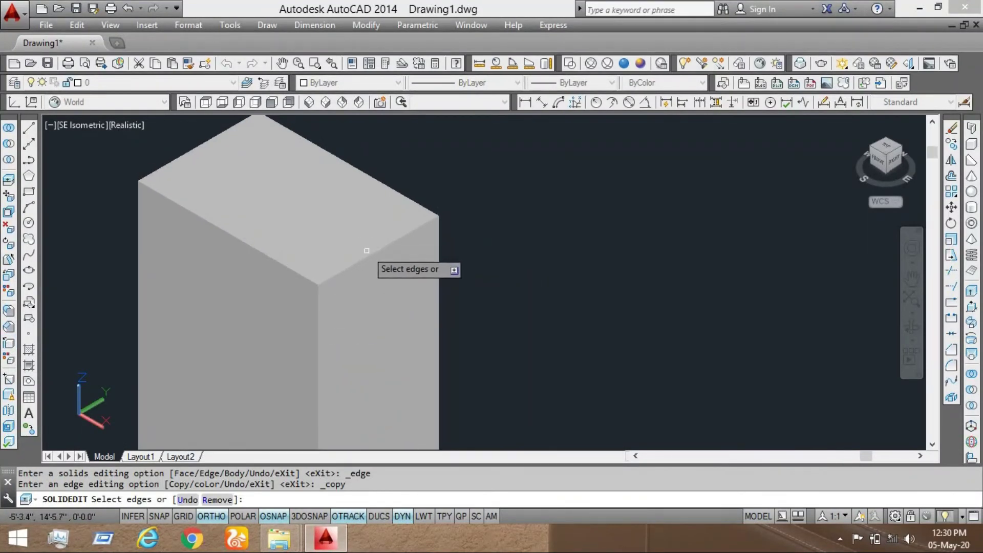
{"action": "left_click", "coordinate": [369, 254]}
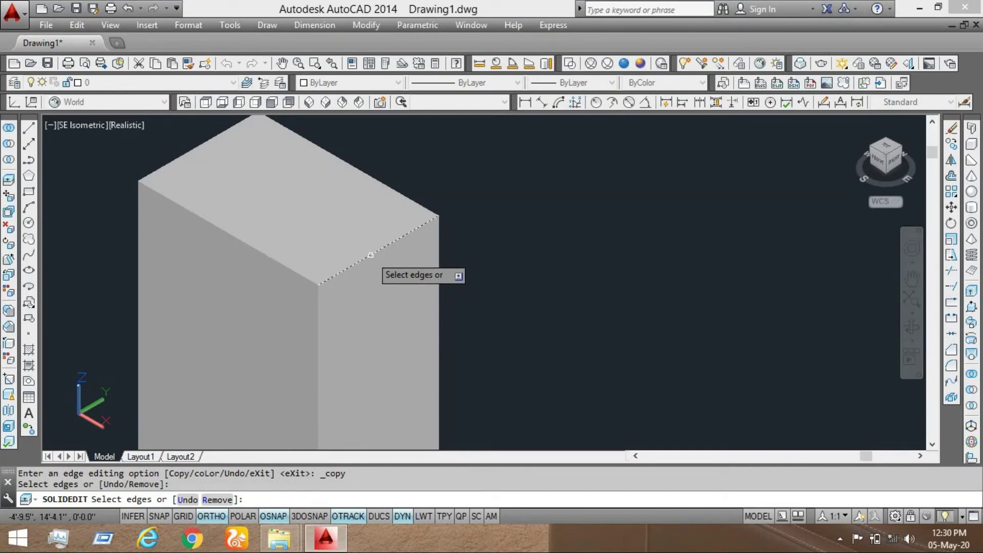
{"action": "key", "text": "Return"}
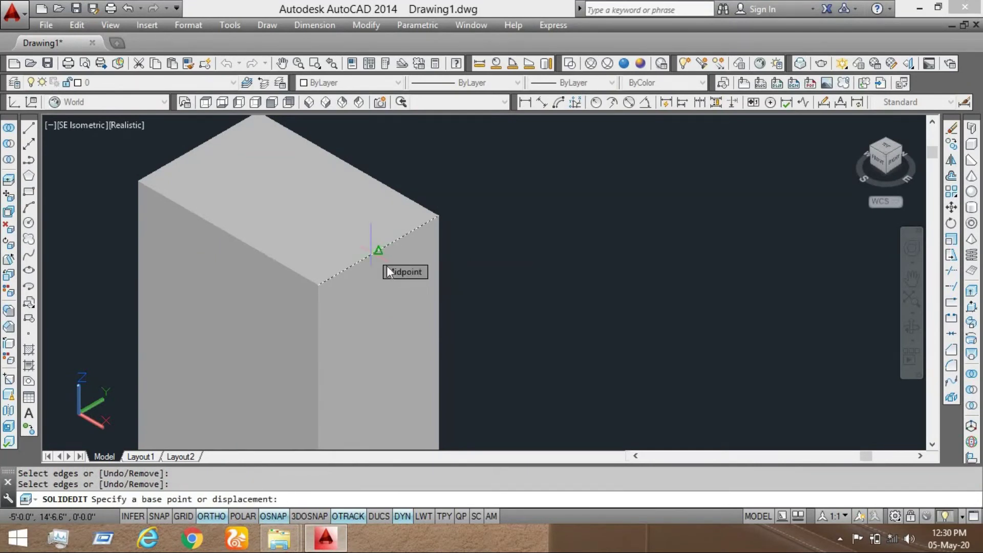
{"action": "middle_click_drag", "start_coordinate": [422, 274], "coordinate": [522, 321]}
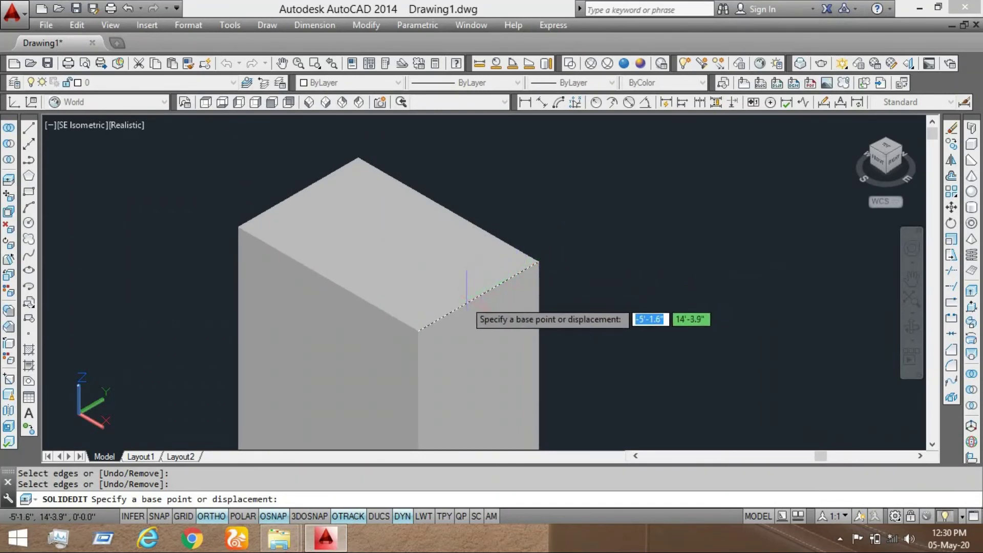
{"action": "left_click", "coordinate": [536, 262]}
{"action": "middle_click_drag", "start_coordinate": [544, 297], "coordinate": [547, 368]}
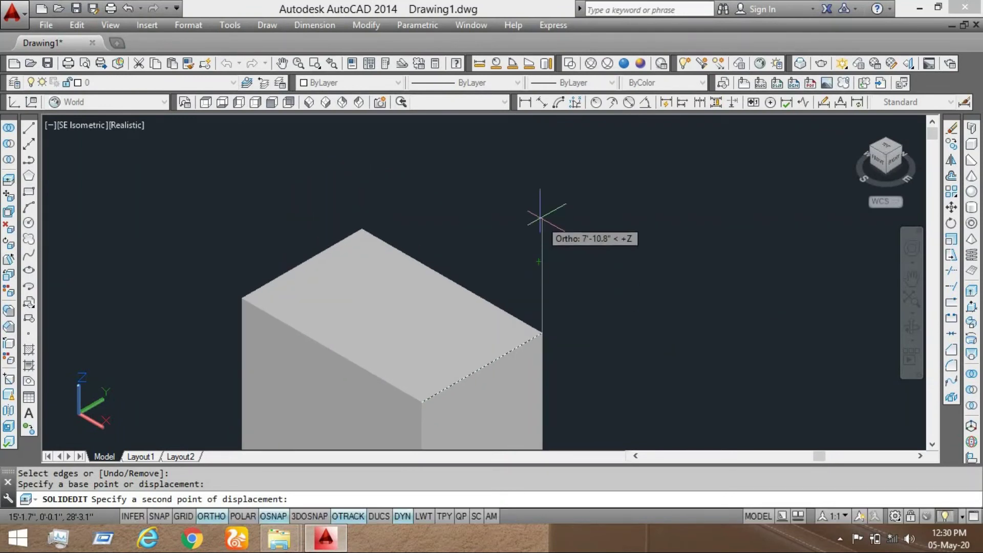
{"action": "scroll", "coordinate": [540, 218], "scroll_direction": "down", "scroll_amount": 2}
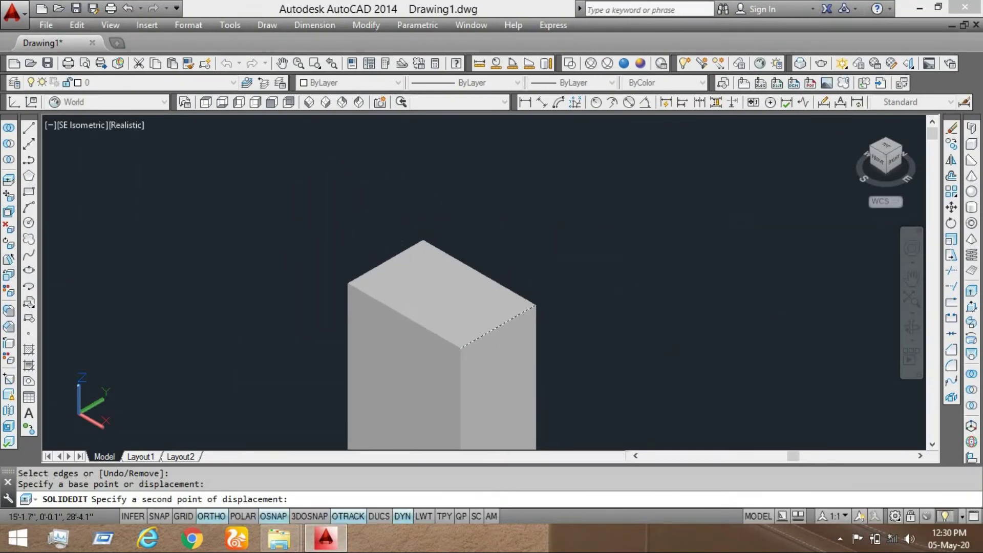
{"action": "type", "text": "5"}
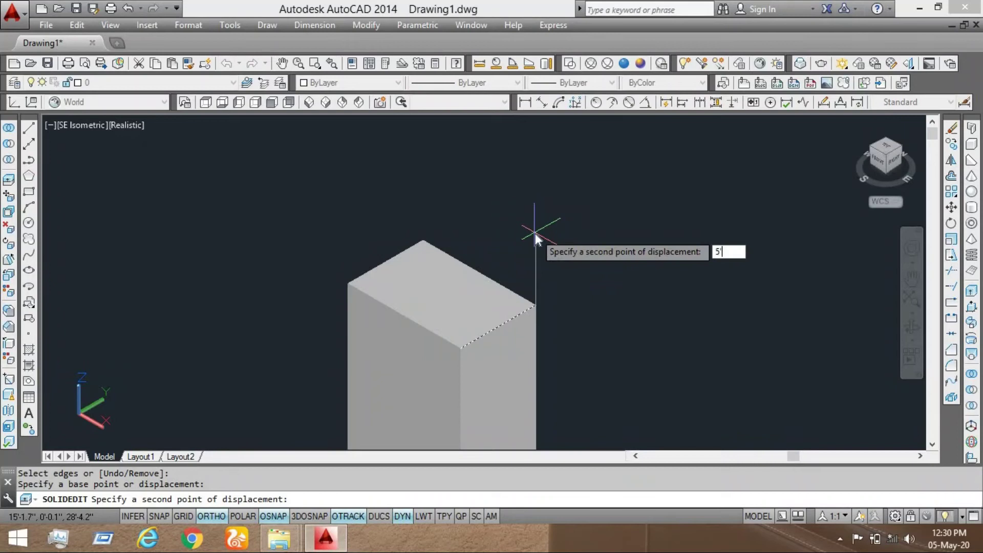
{"action": "type", "text": "'"}
{"action": "key", "text": "Return"}
{"action": "key", "text": "Escape"}
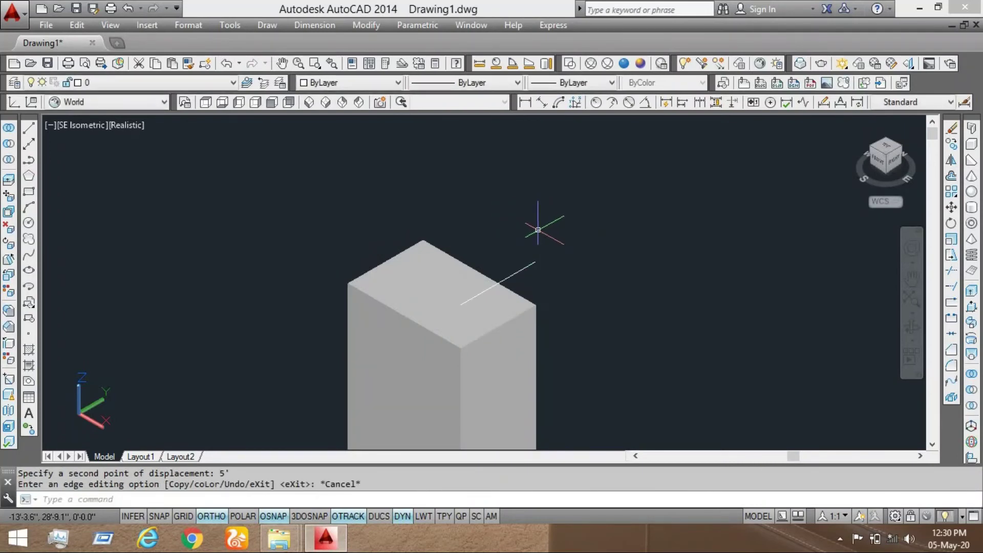
{"action": "middle_click_drag", "start_coordinate": [519, 284], "coordinate": [553, 229]}
{"action": "scroll", "coordinate": [518, 277], "scroll_direction": "up", "scroll_amount": 3}
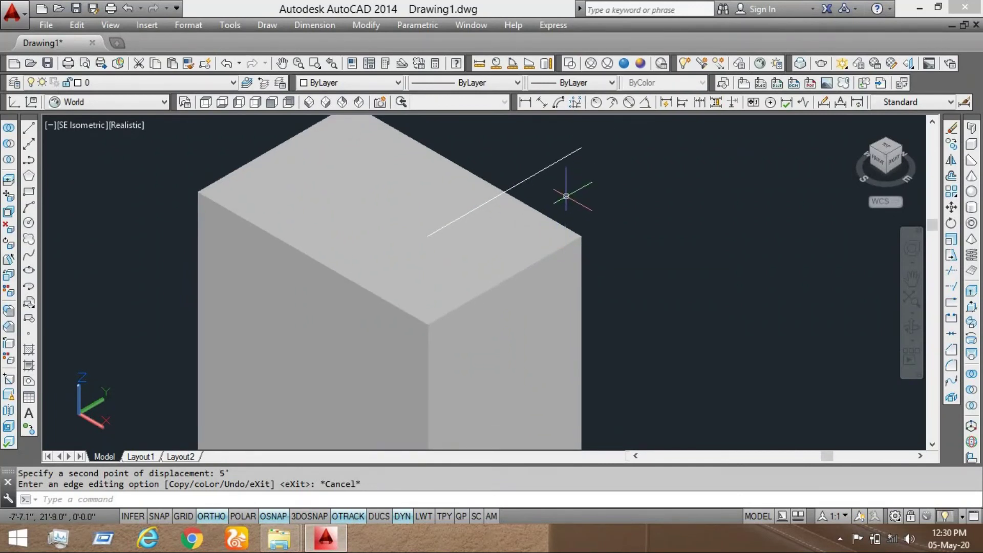
{"action": "middle_click_drag", "start_coordinate": [565, 206], "coordinate": [541, 255]}
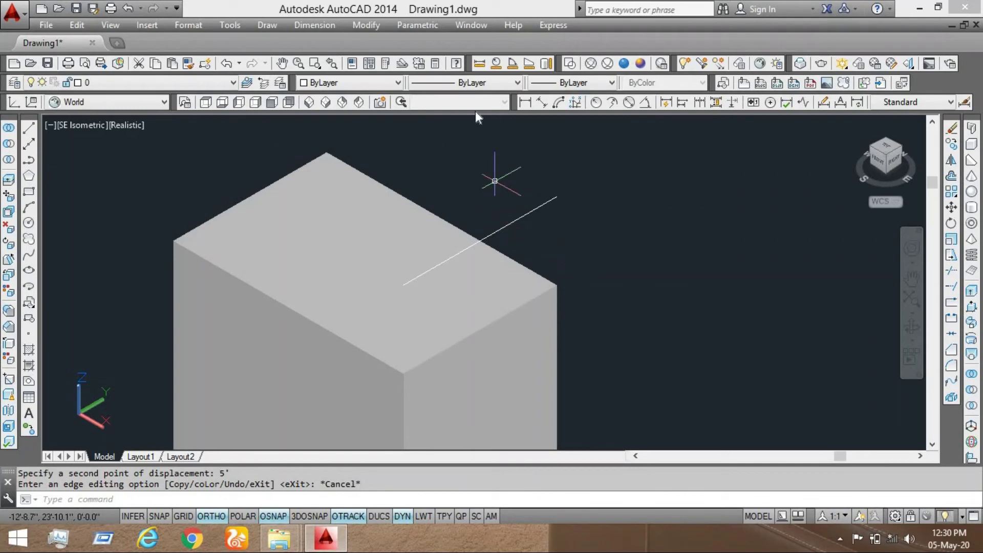
- Measure the distance from the box's right corner up to the copied line
{"action": "left_click", "coordinate": [480, 64]}
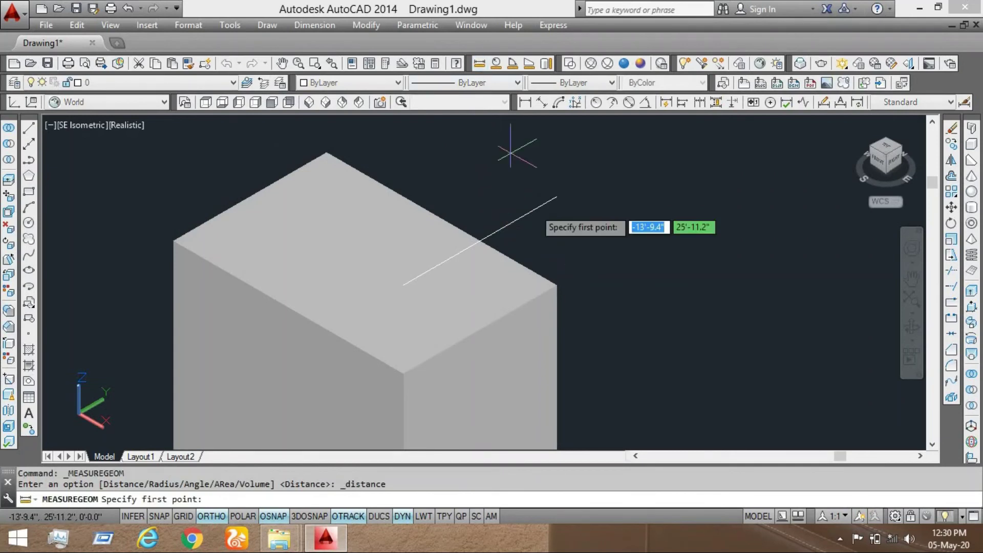
{"action": "left_click", "coordinate": [556, 284]}
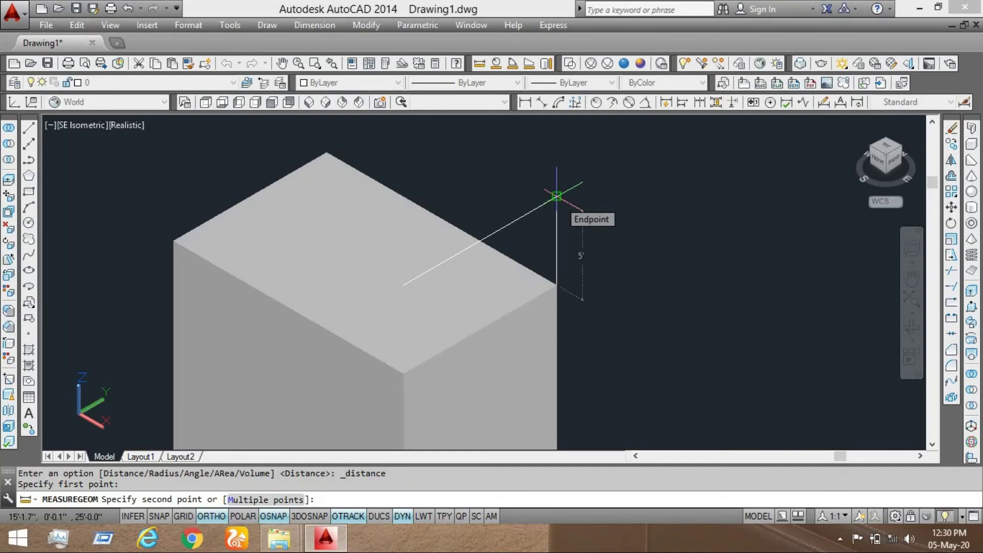
{"action": "key", "text": "Escape"}
{"action": "left_click", "coordinate": [583, 182]}
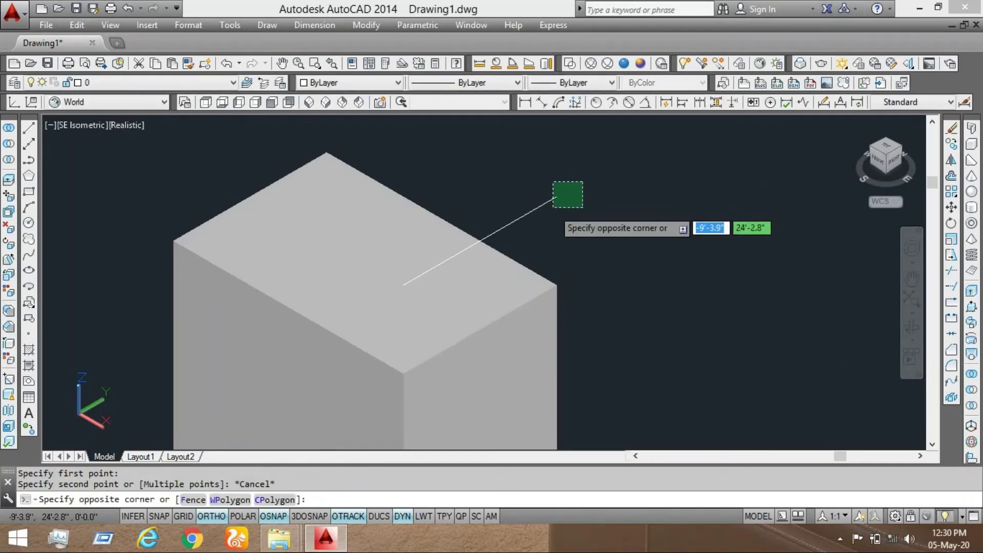
{"action": "left_click", "coordinate": [548, 212]}
{"action": "key", "text": "Escape"}
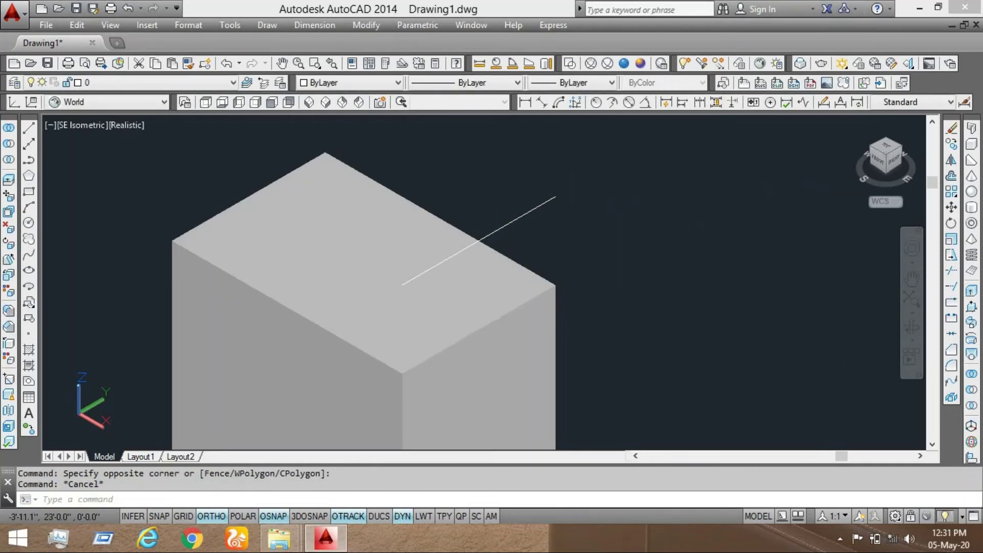
{"action": "scroll", "coordinate": [594, 215], "scroll_direction": "down", "scroll_amount": 3}
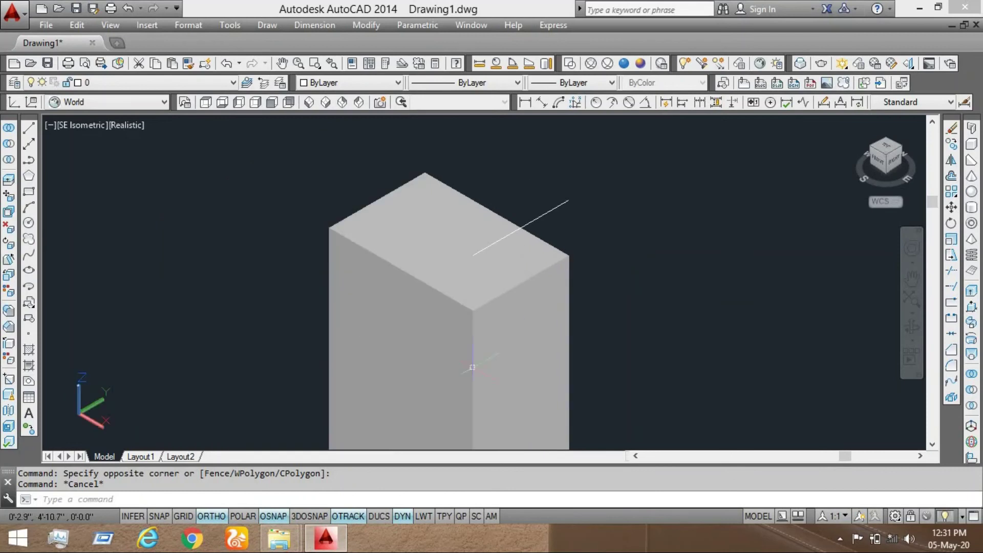
- Give the top edge above the right face red, index colour 10, via Color Edges
{"action": "left_click", "coordinate": [9, 361]}
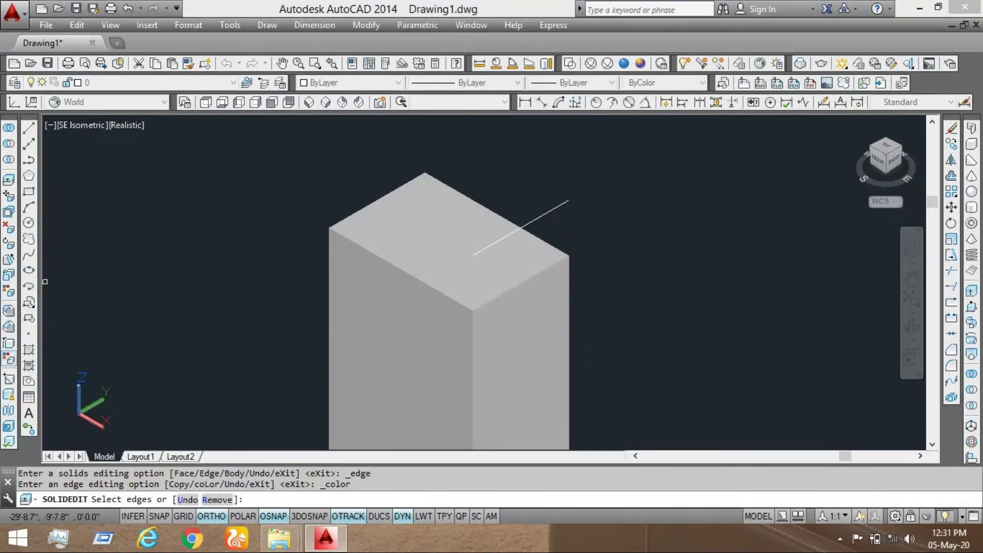
{"action": "scroll", "coordinate": [534, 290], "scroll_direction": "up", "scroll_amount": 2}
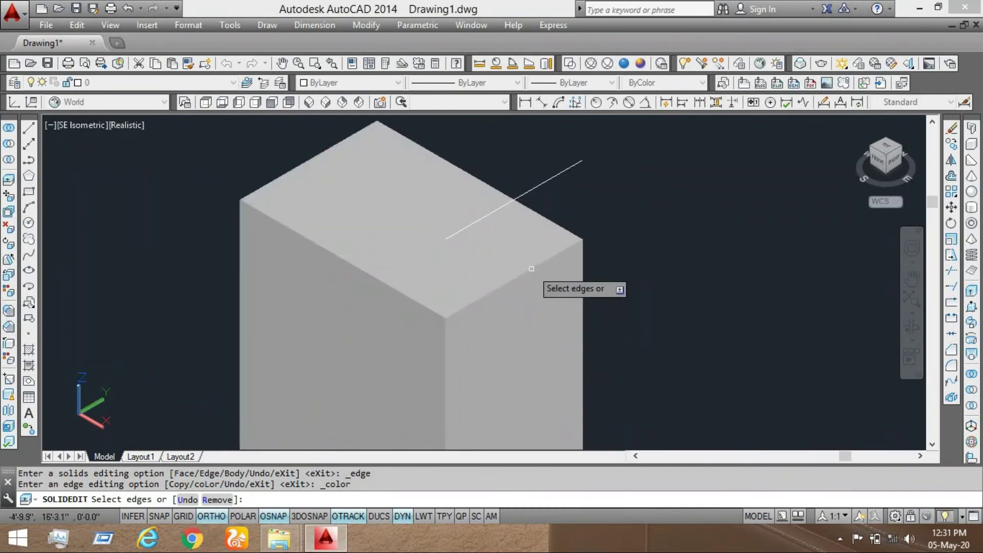
{"action": "left_click", "coordinate": [532, 269]}
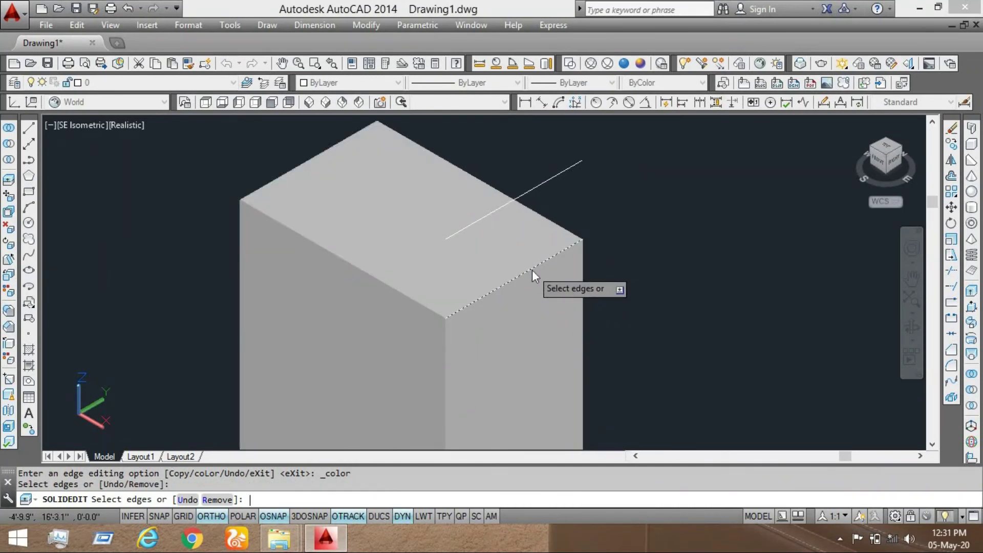
{"action": "key", "text": "Return"}
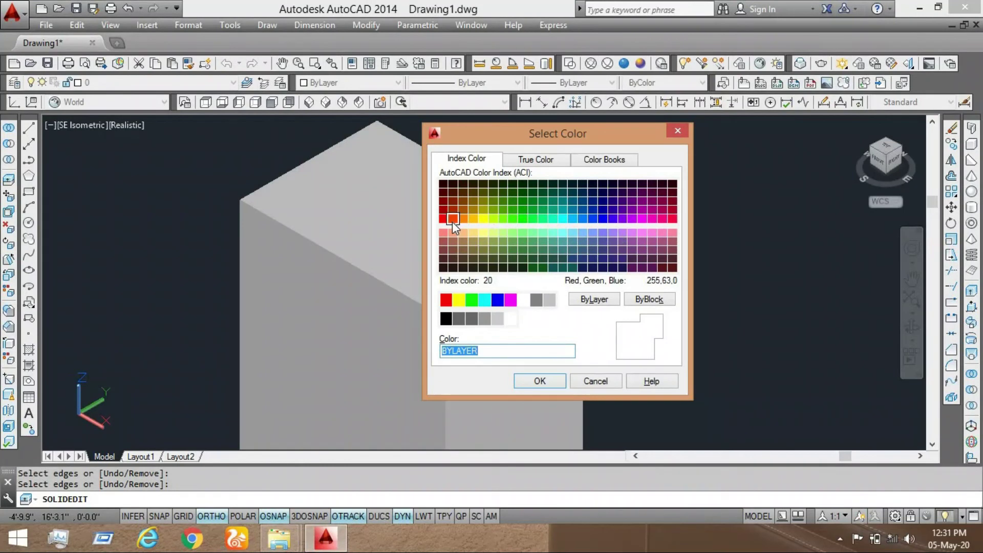
{"action": "left_click", "coordinate": [453, 220]}
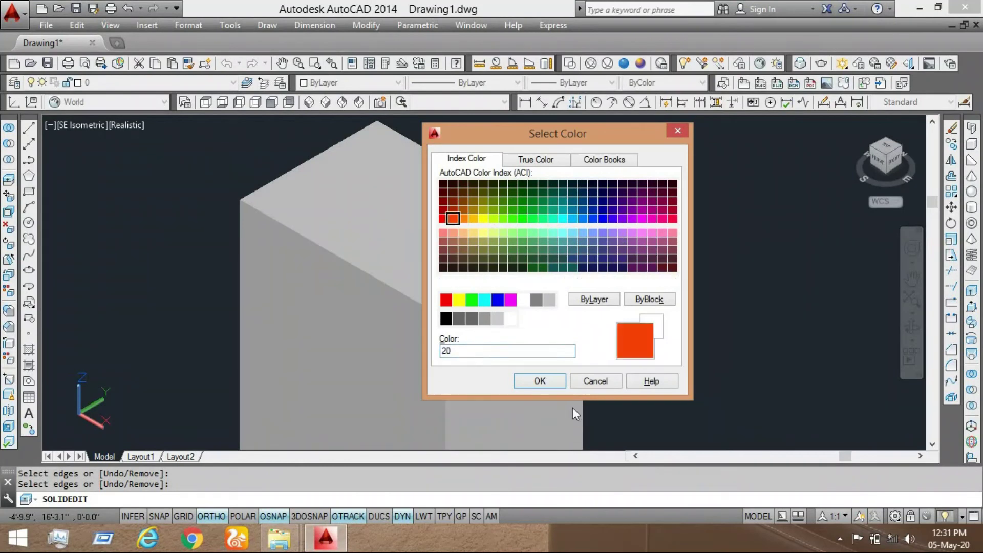
{"action": "left_click", "coordinate": [444, 219]}
{"action": "left_click", "coordinate": [530, 383]}
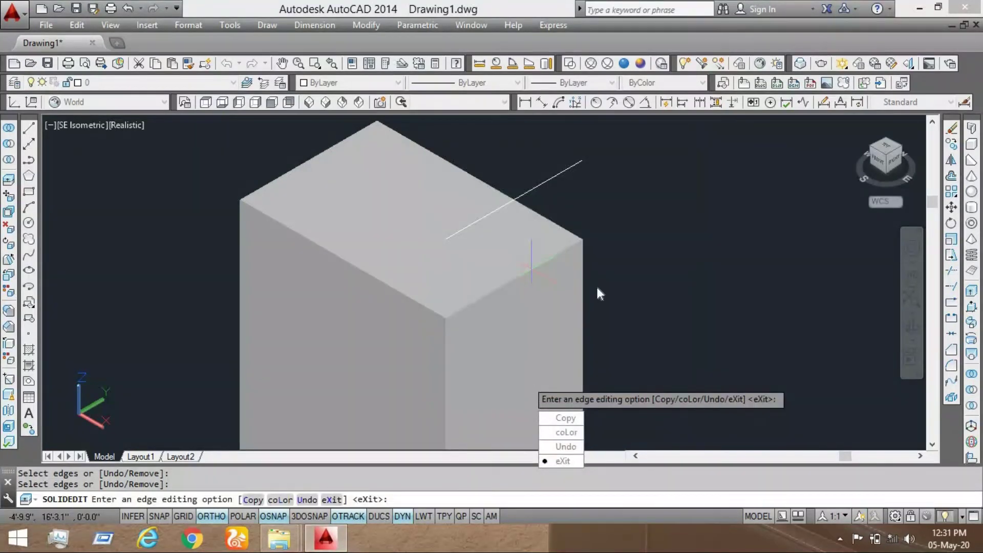
{"action": "key", "text": "Escape"}
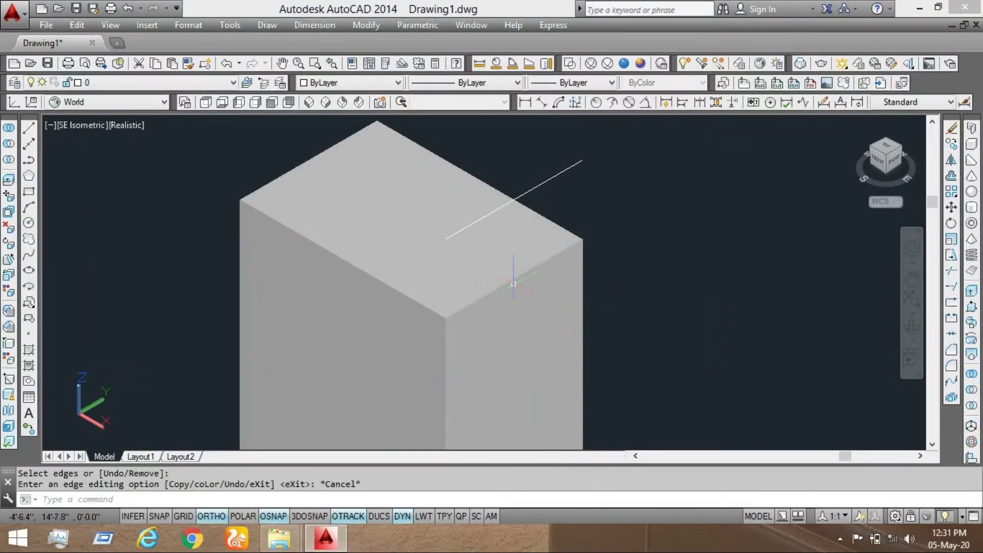
{"action": "left_click", "coordinate": [591, 64]}
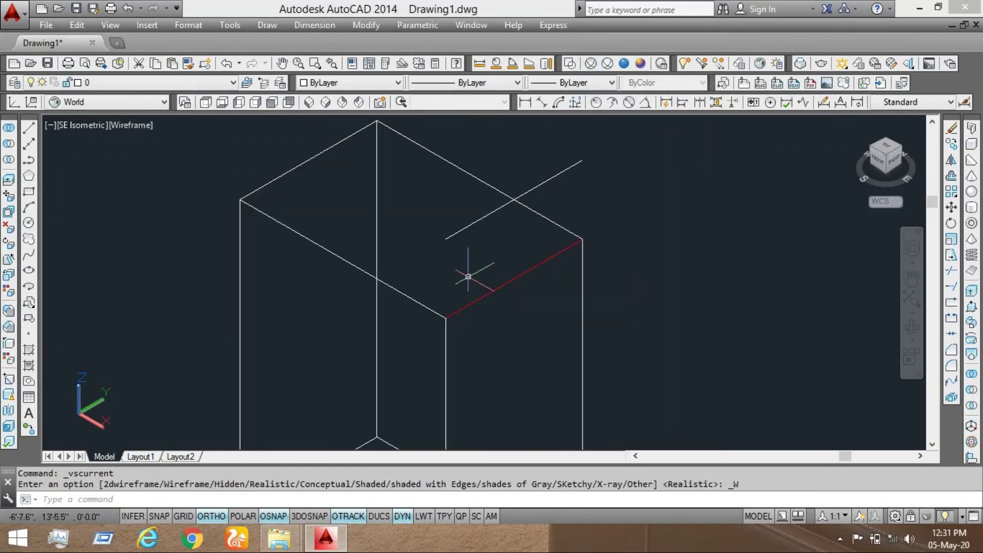
{"action": "left_click", "coordinate": [606, 64]}
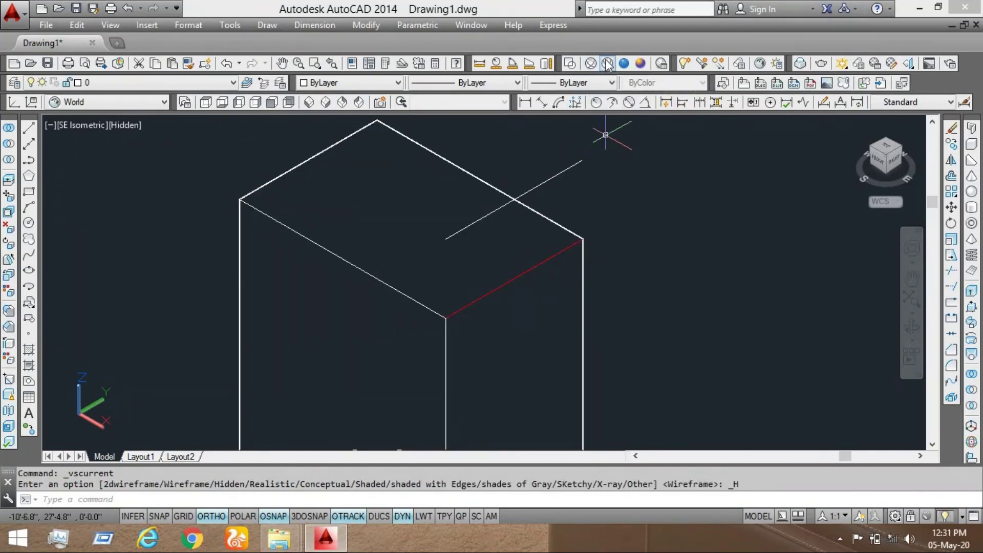
{"action": "left_click", "coordinate": [641, 64]}
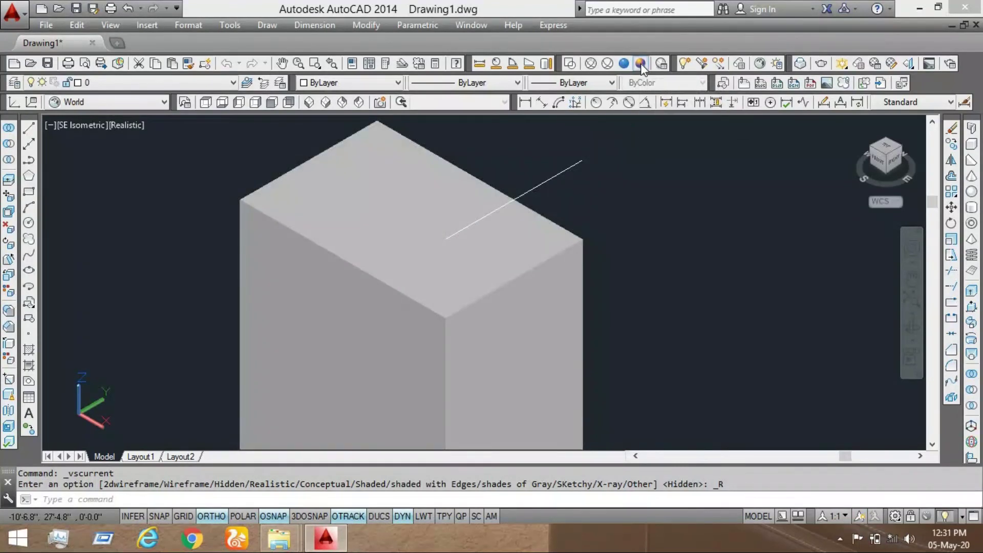
{"action": "left_click", "coordinate": [640, 64]}
{"action": "left_click", "coordinate": [594, 65]}
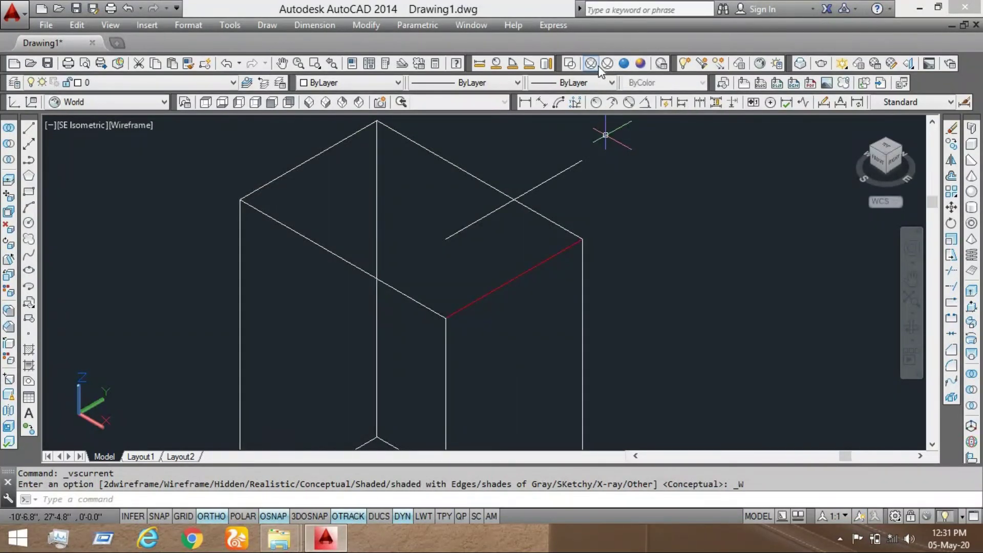
{"action": "left_click", "coordinate": [607, 64]}
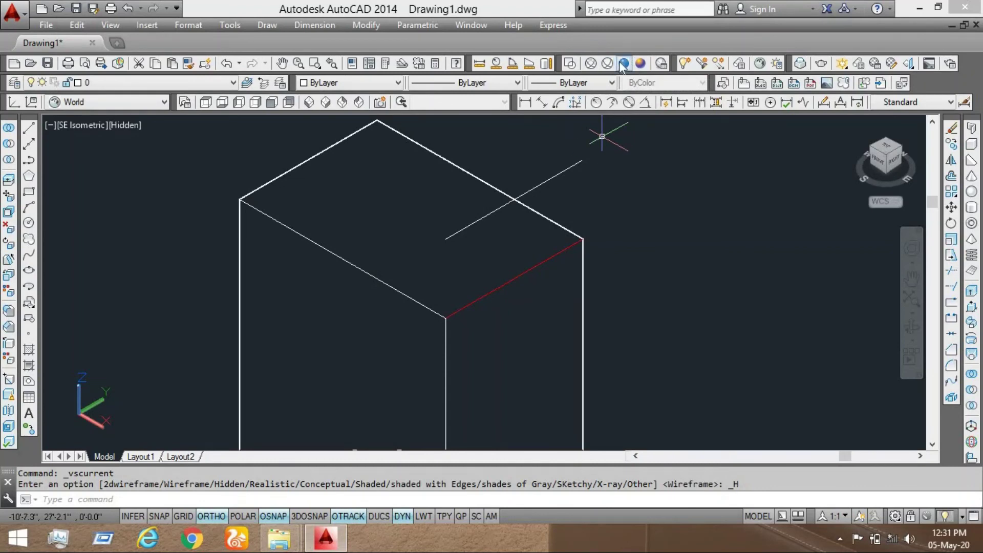
{"action": "left_click", "coordinate": [625, 63]}
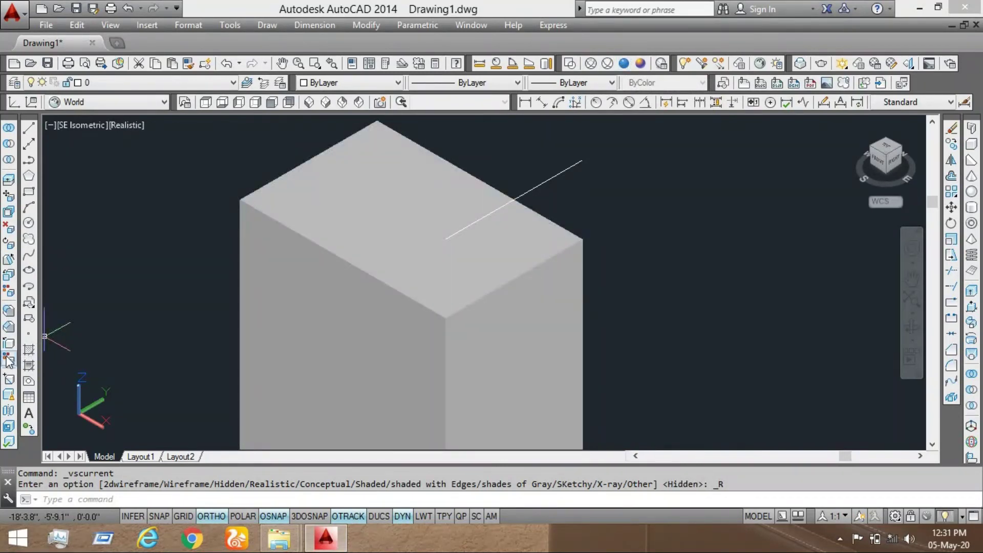